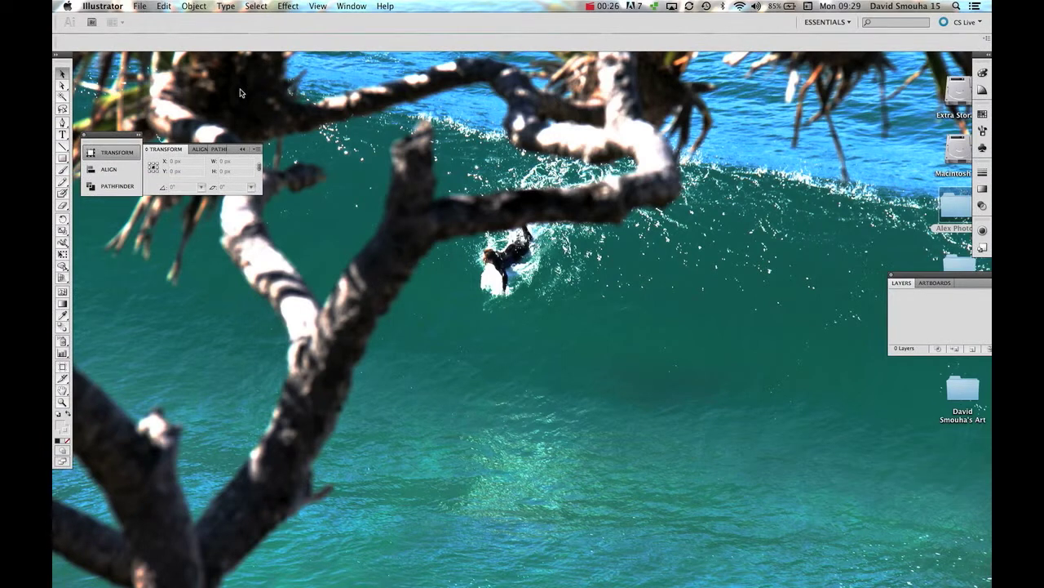
# Start a new document via File > New named 'Video Logo', 1280 × 720 px, RGB colour mode
pyautogui.click(140, 5)
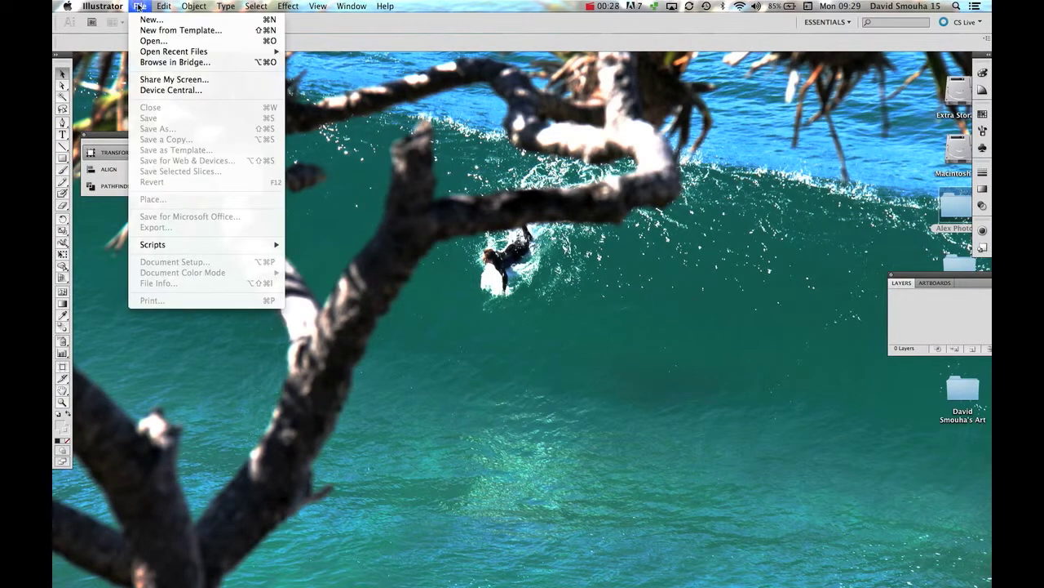
pyautogui.click(140, 20)
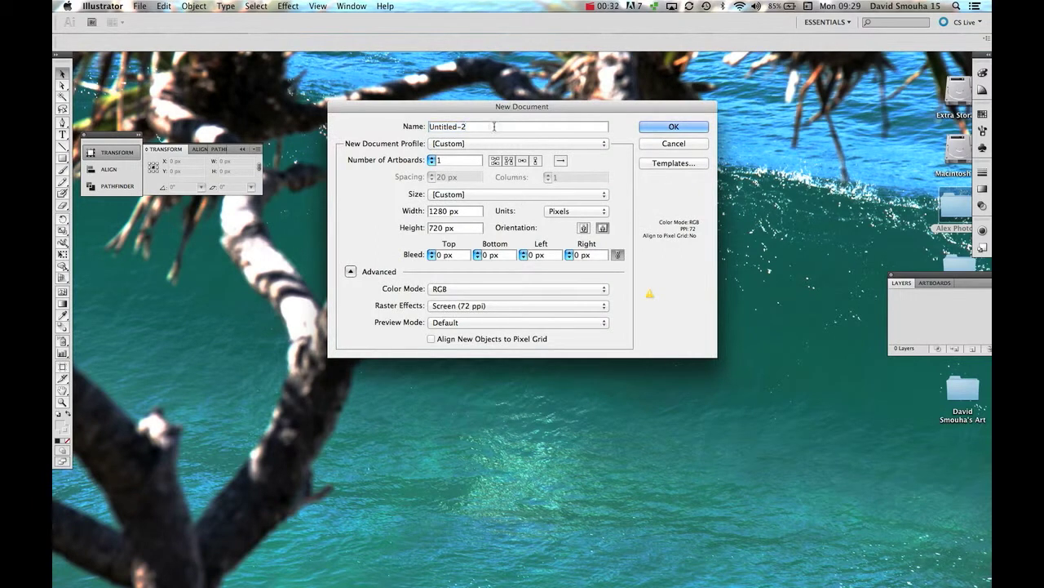
pyautogui.write('Video Logo')
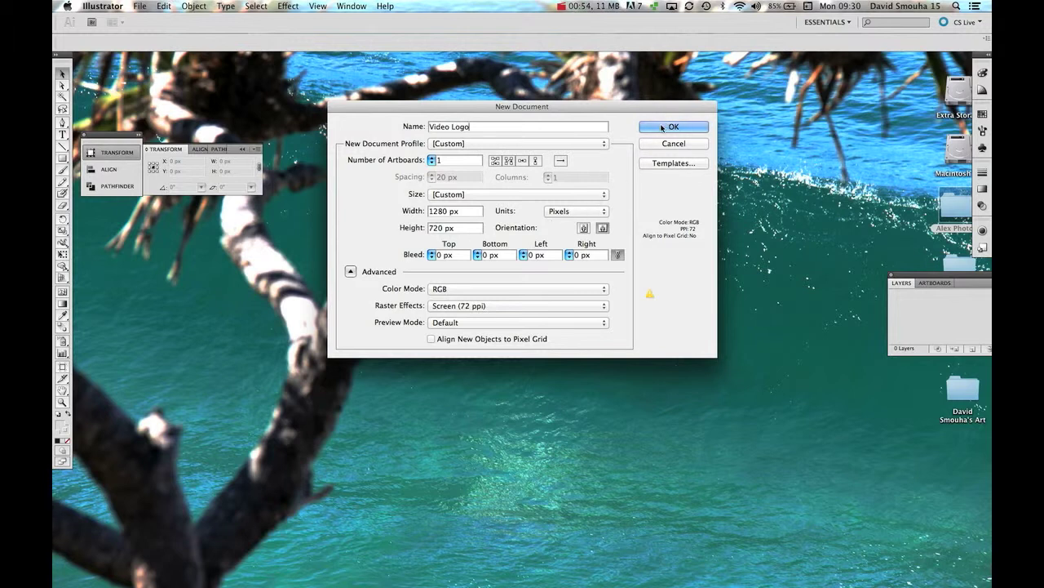
pyautogui.click(462, 290)
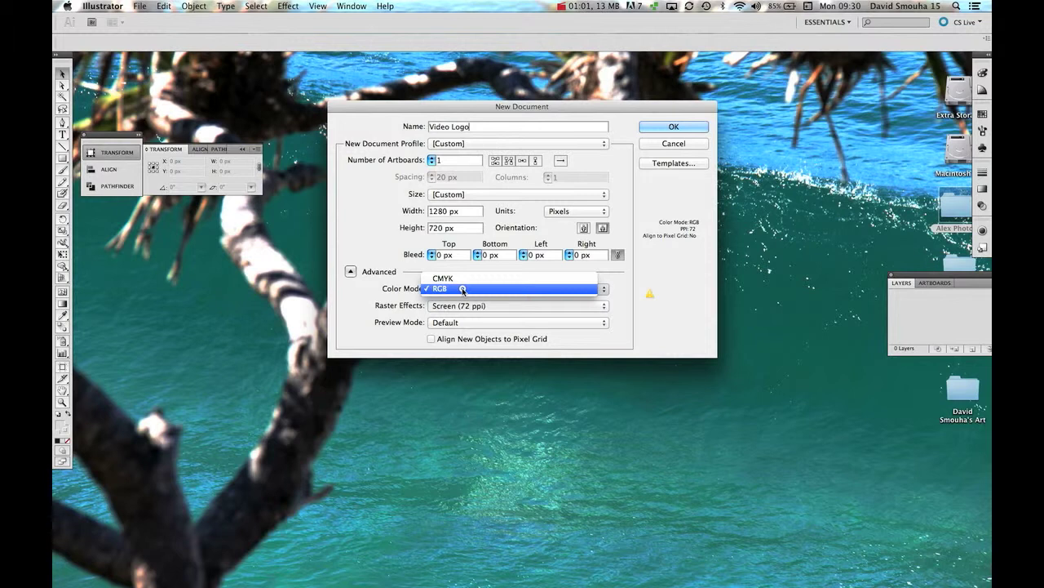
pyautogui.click(463, 290)
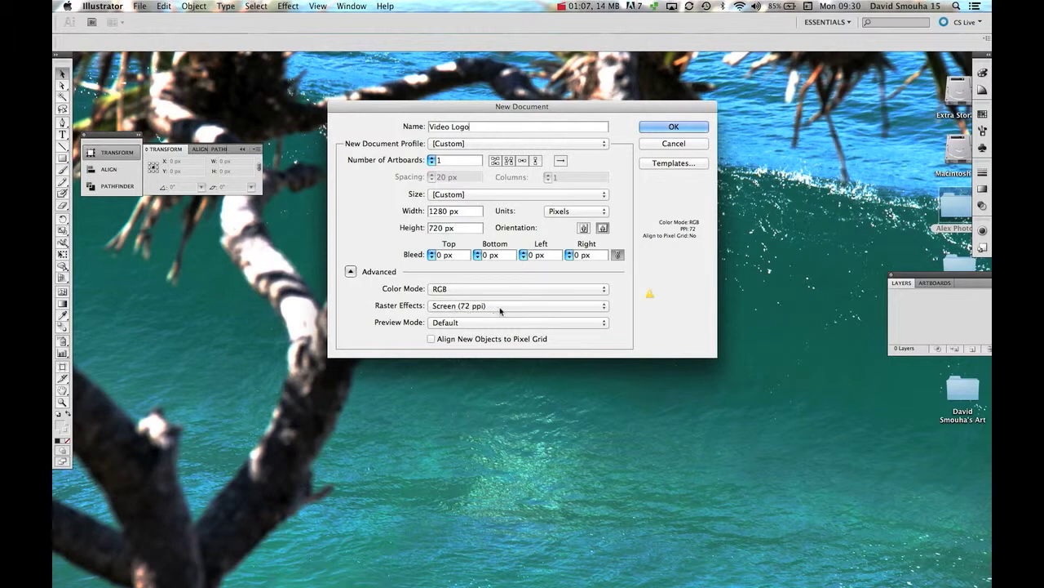
pyautogui.click(696, 127)
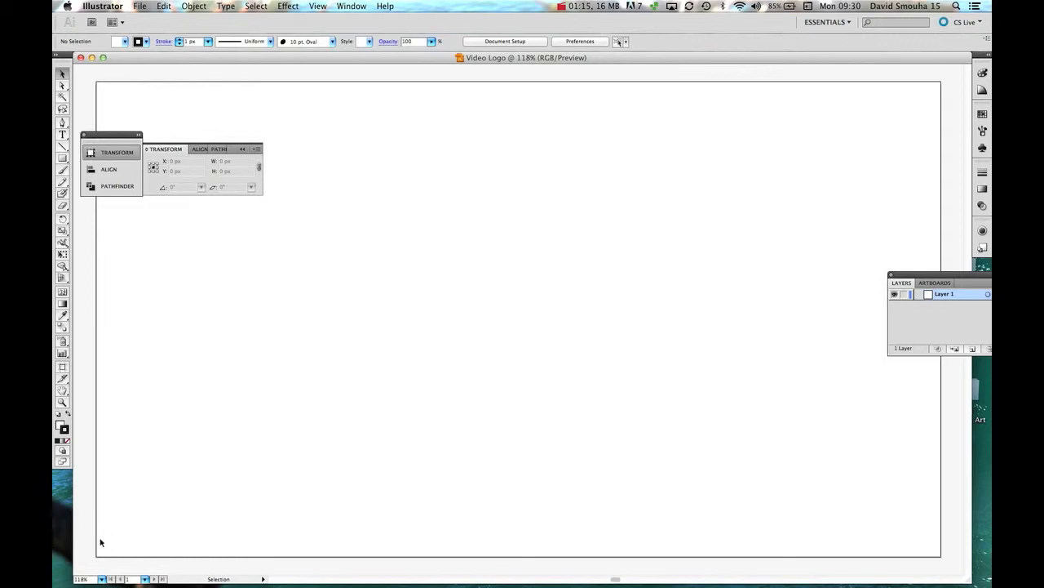
# Zoom the artboard to 100% and shrink the document window so the desktop shows around it
pyautogui.click(101, 579)
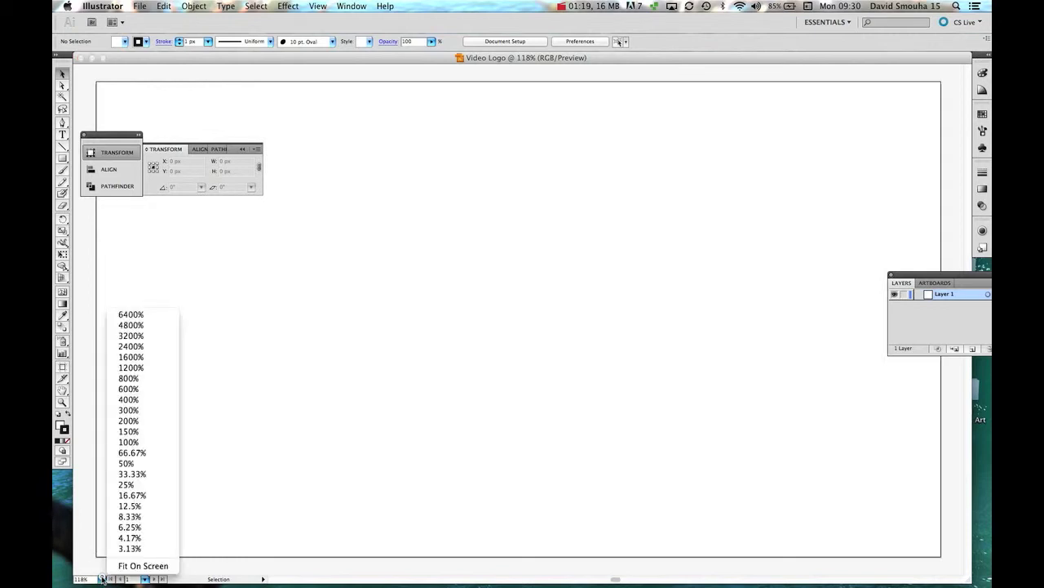
pyautogui.click(130, 442)
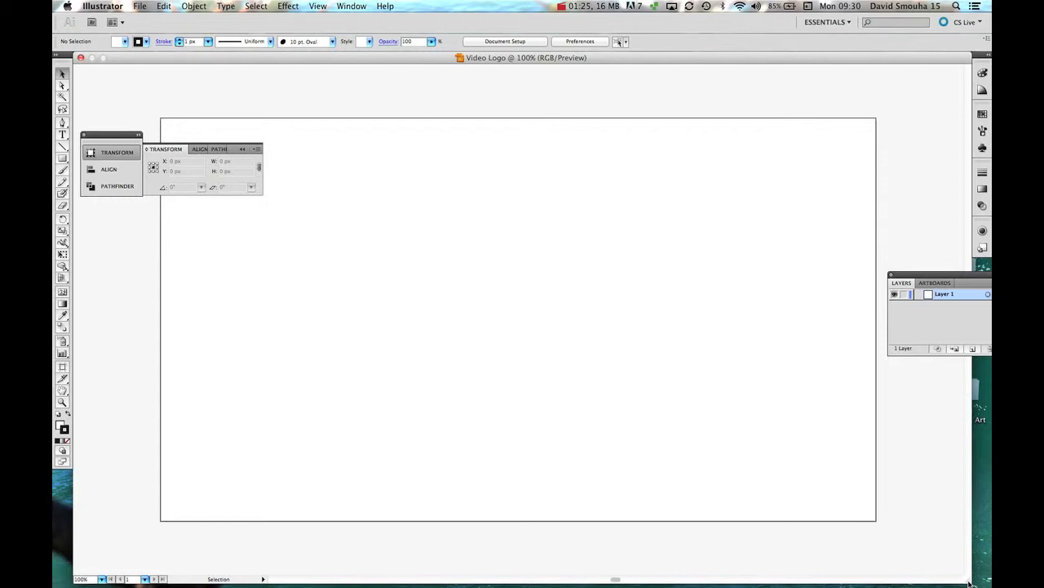
pyautogui.moveTo(970, 583); pyautogui.dragTo(894, 548)
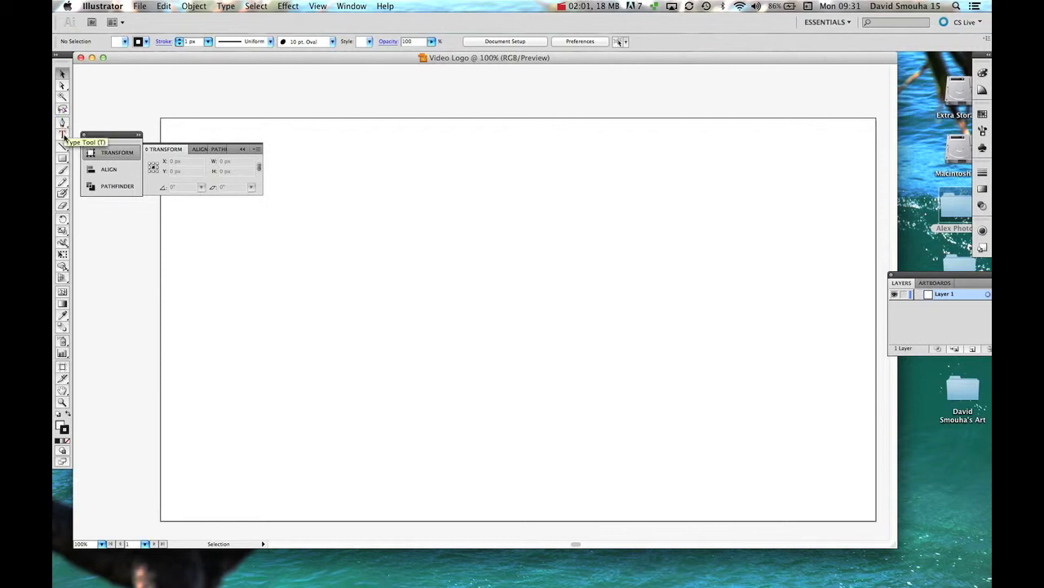
# Try the Type on a Path and Line Segment tools, then bring up the Rectangle tool flyout
pyautogui.click(64, 136)
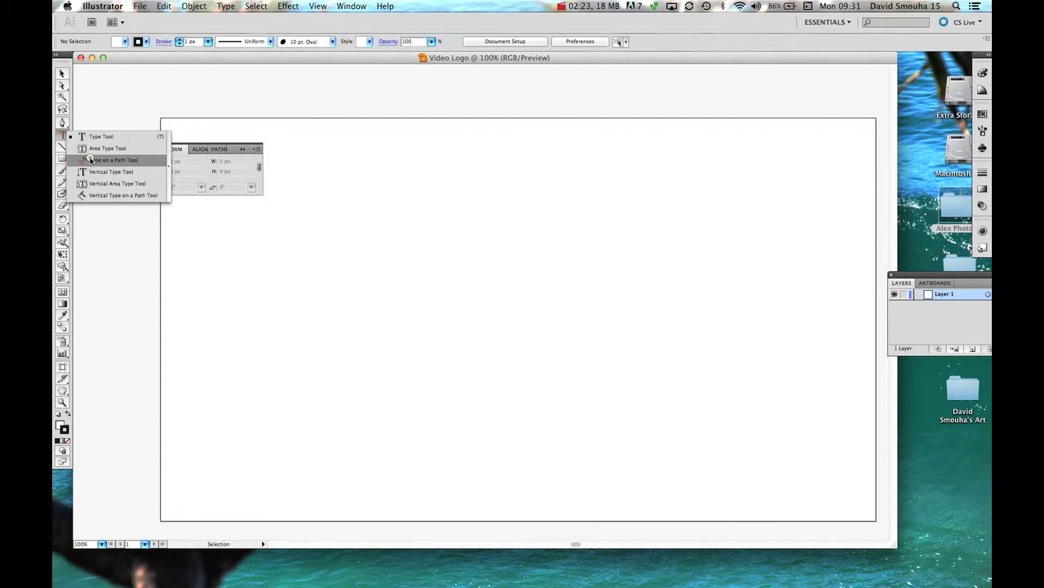
pyautogui.click(91, 160)
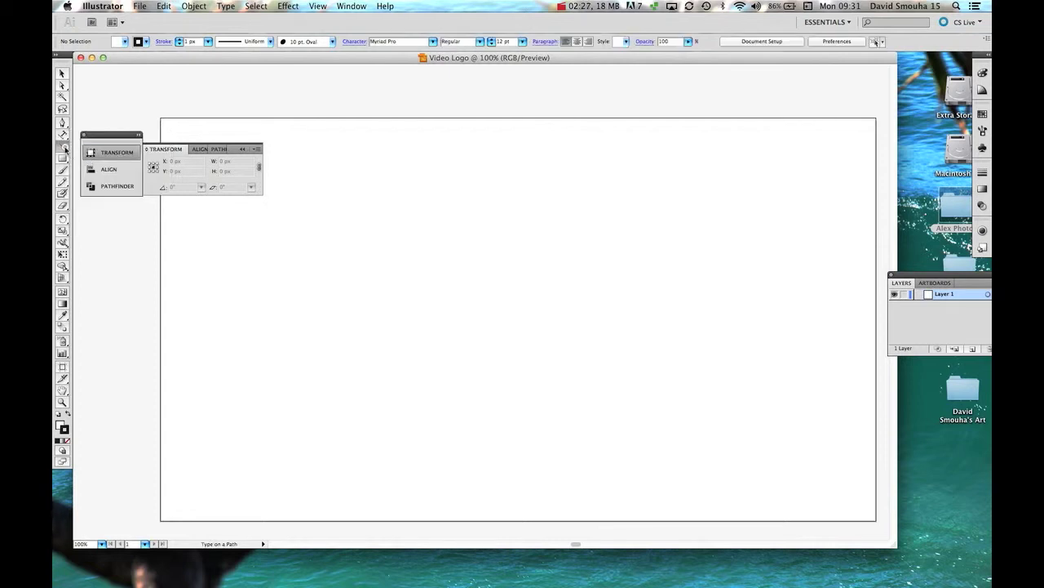
pyautogui.click(65, 149)
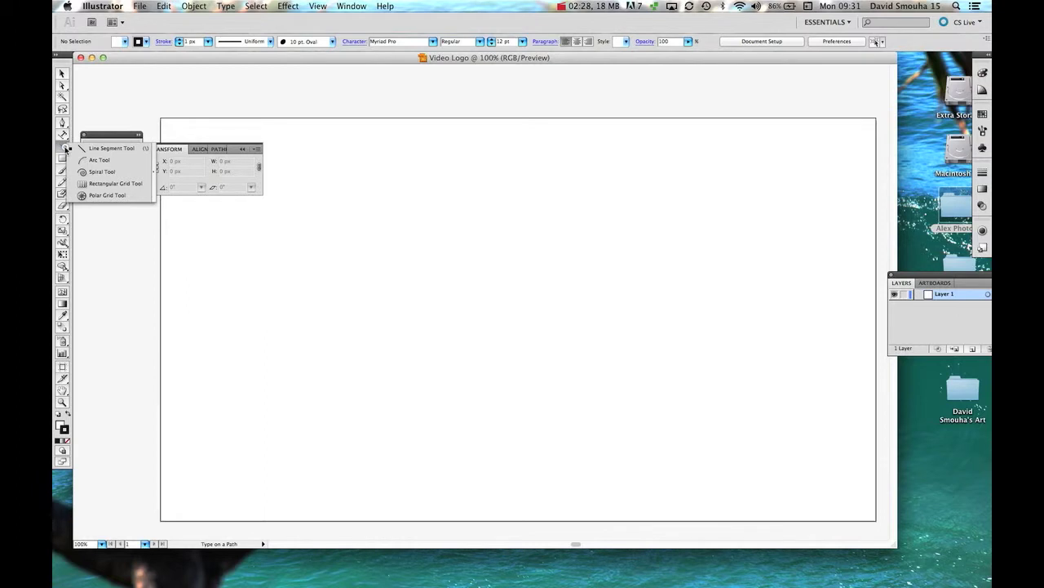
pyautogui.click(65, 148)
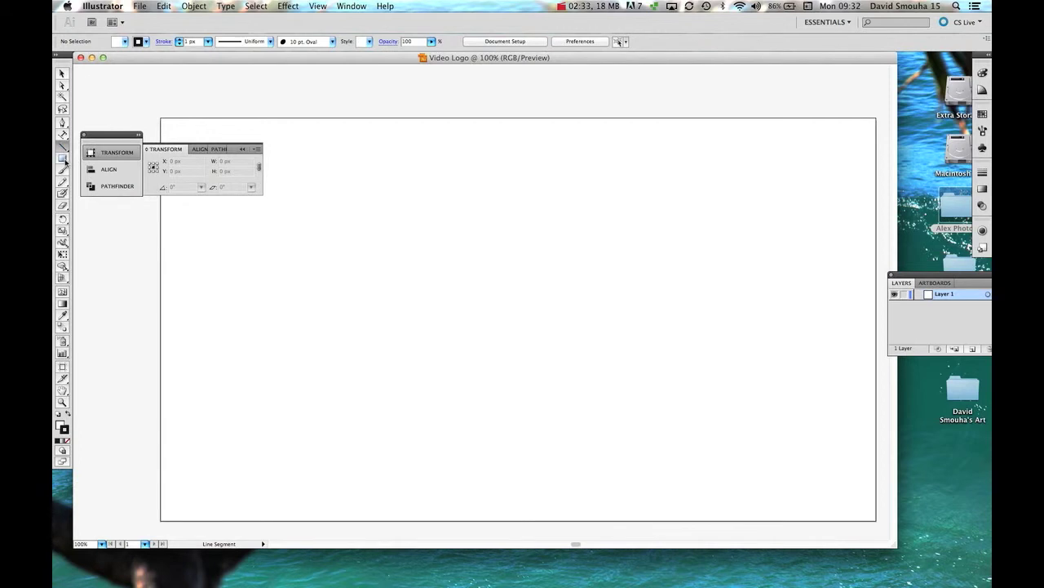
pyautogui.click(66, 161)
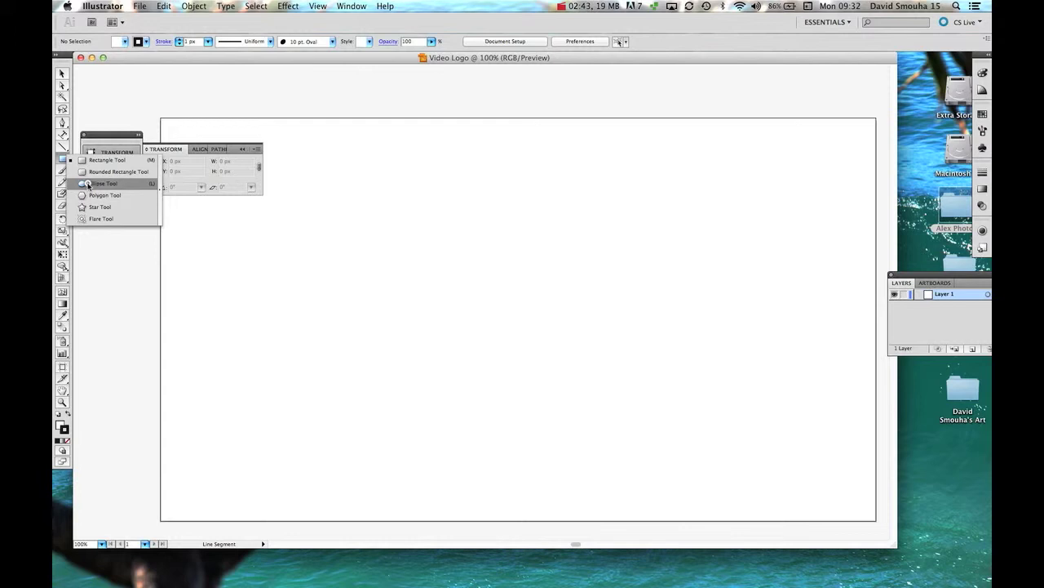
# Draw a trial 671 × 201 px ellipse with the Ellipse Tool, then delete it
pyautogui.click(89, 184)
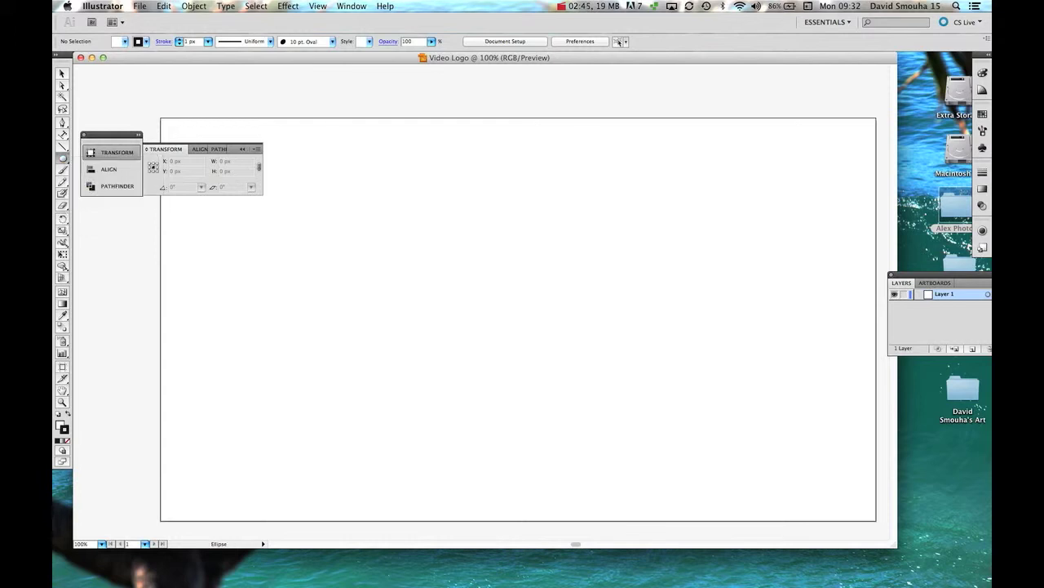
pyautogui.moveTo(346, 227); pyautogui.dragTo(734, 292)
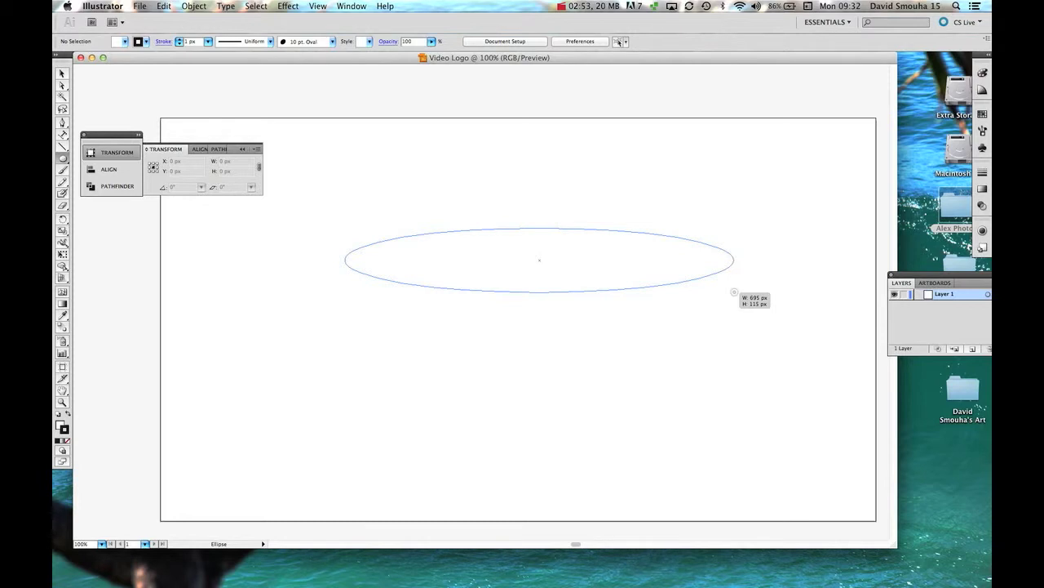
pyautogui.moveTo(733, 291); pyautogui.dragTo(720, 341)
pyautogui.scroll(5, 721, 341)
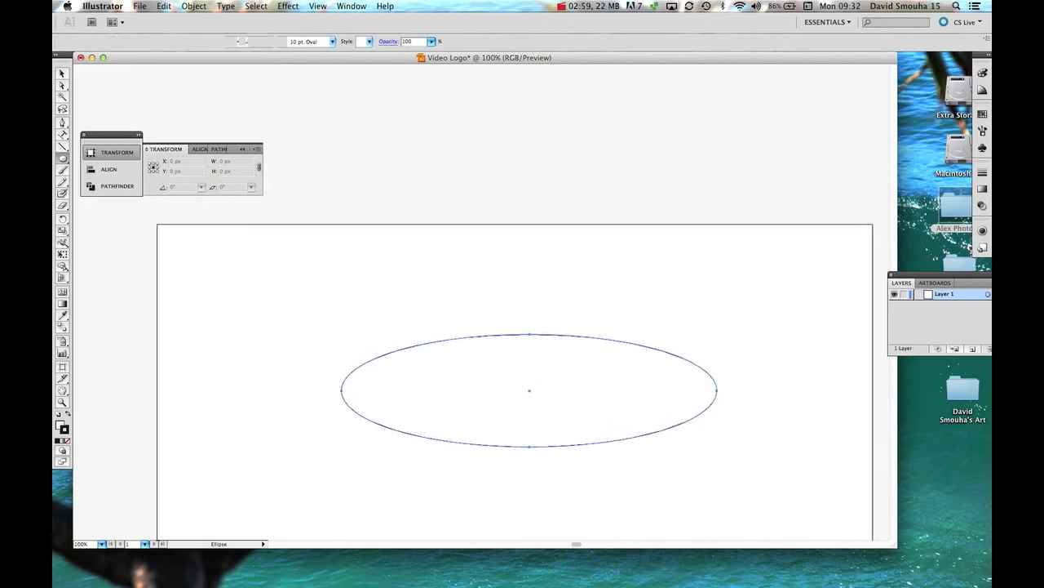
pyautogui.scroll(-5, 530, 367)
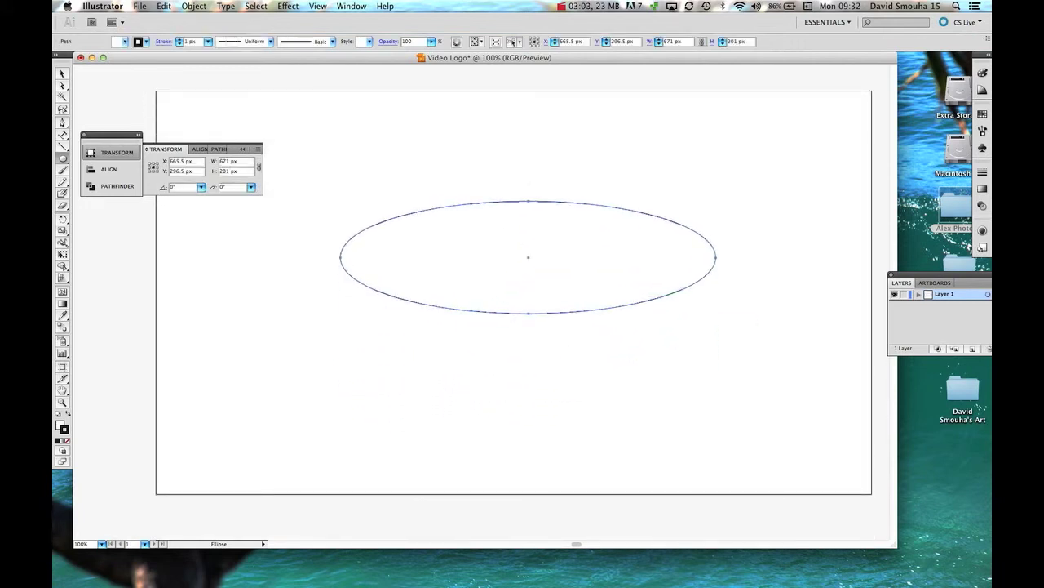
pyautogui.press('BackSpace')
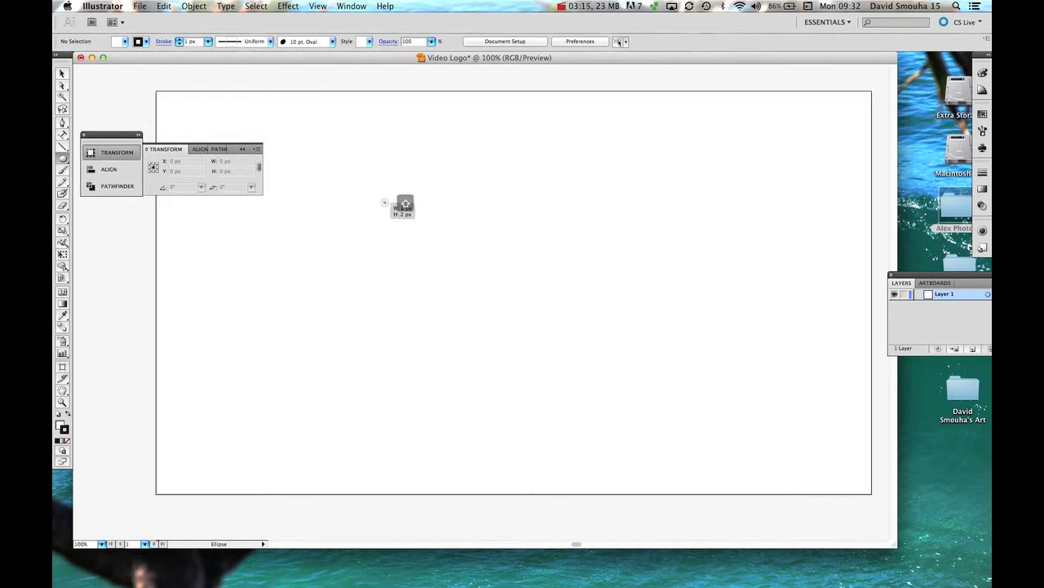
# Draw a 519 × 519 px circle, remove a stray ellipse, and move the circle up to X 670.5, Y 382.5
pyautogui.moveTo(386, 203)
pyautogui.mouseDown()
pyautogui.moveTo(500, 318)
pyautogui.moveTo(676, 413)
pyautogui.mouseUp()
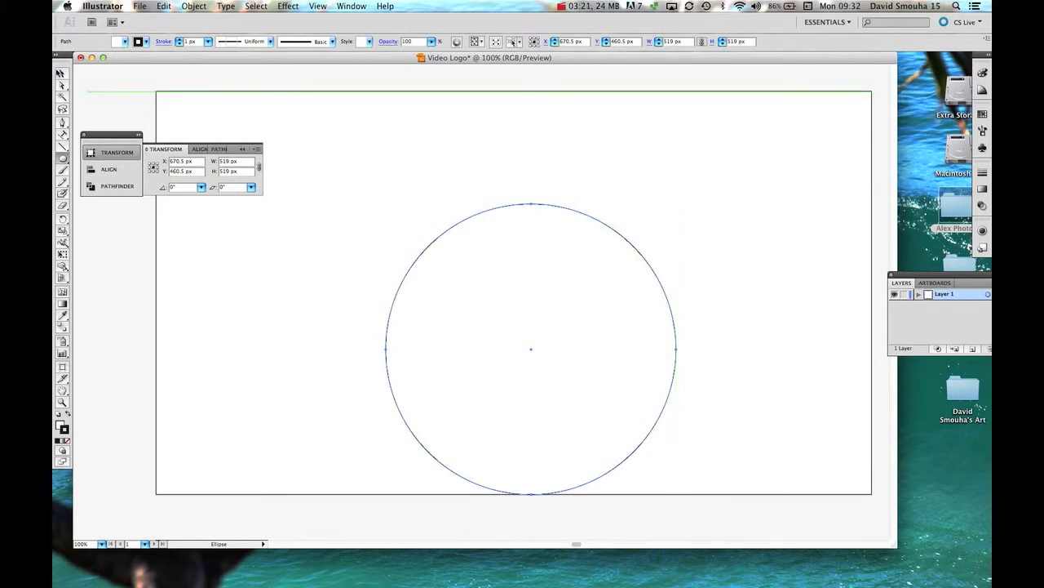
pyautogui.click(60, 73)
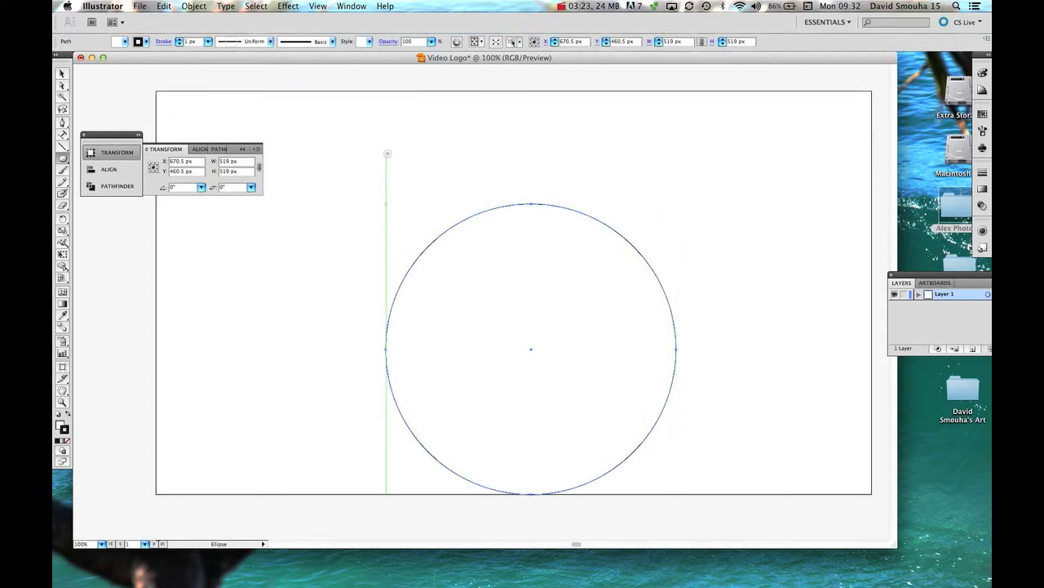
pyautogui.moveTo(385, 153); pyautogui.dragTo(470, 193)
pyautogui.press('BackSpace')
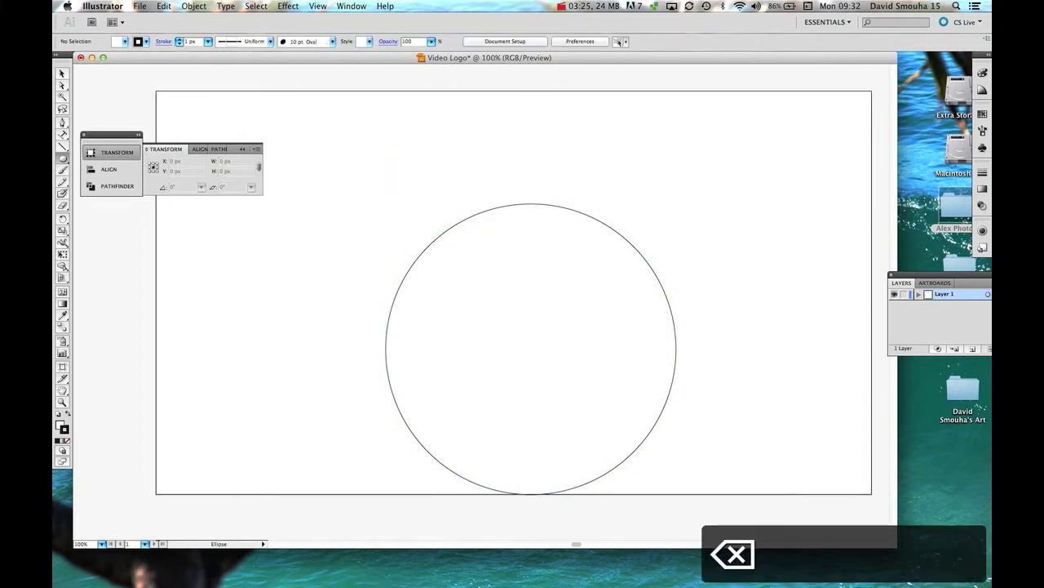
pyautogui.click(62, 74)
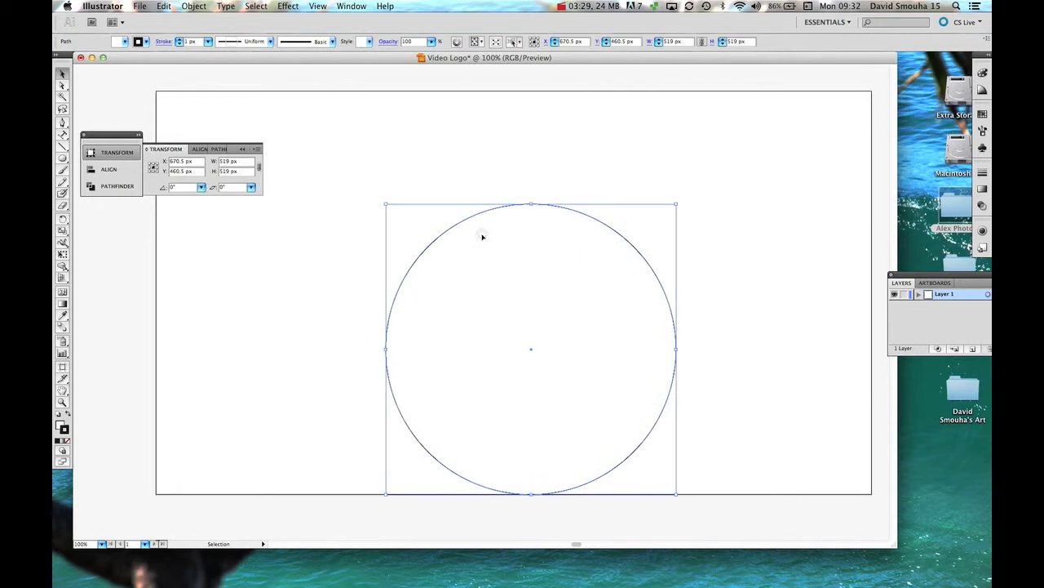
pyautogui.moveTo(494, 216); pyautogui.dragTo(494, 172)
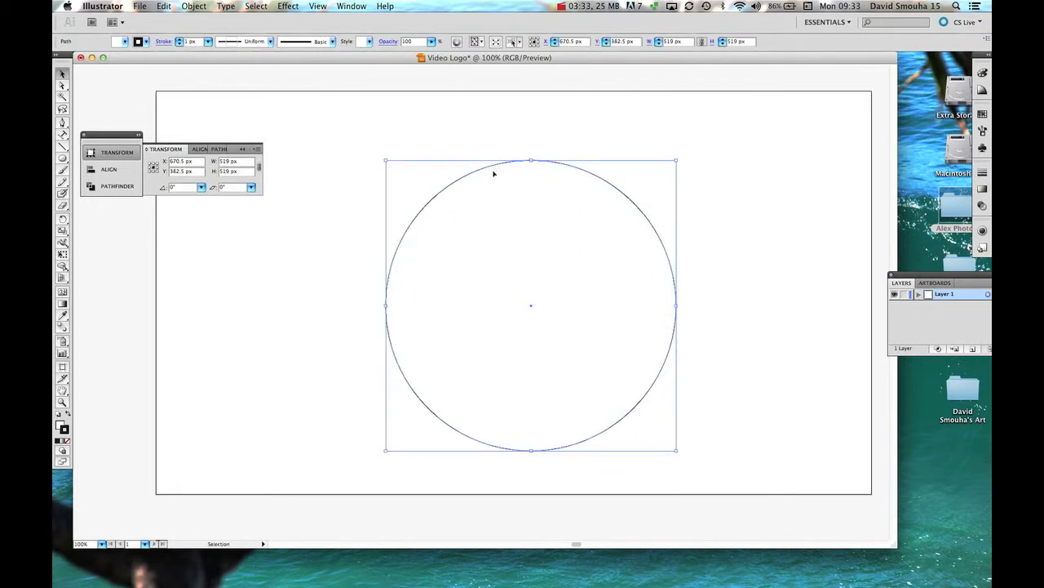
# Put the Type on a Path tool on the circle and choose Arial Black at 72 pt
pyautogui.click(62, 135)
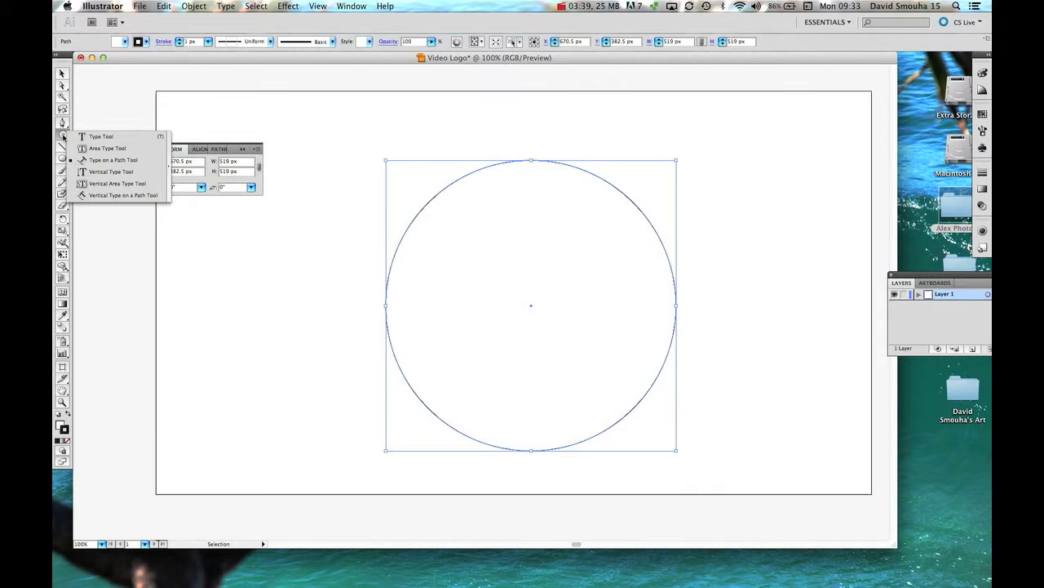
pyautogui.click(114, 160)
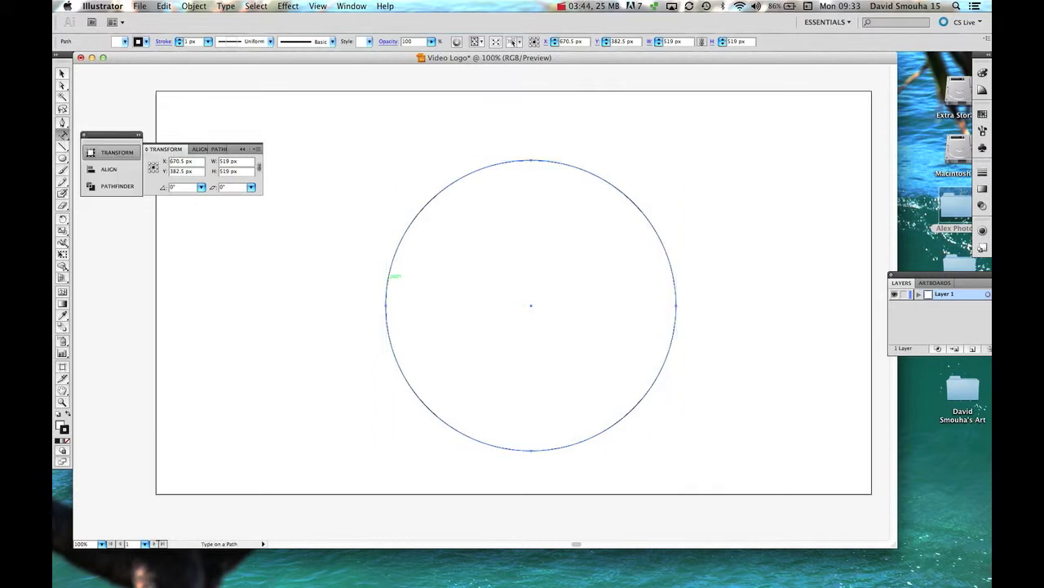
pyautogui.click(387, 278)
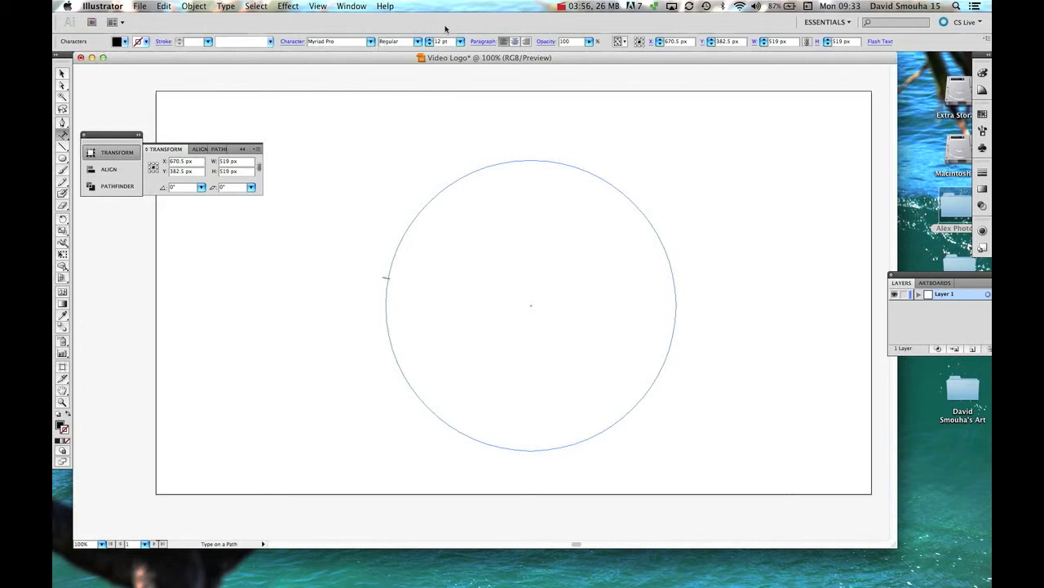
pyautogui.click(372, 42)
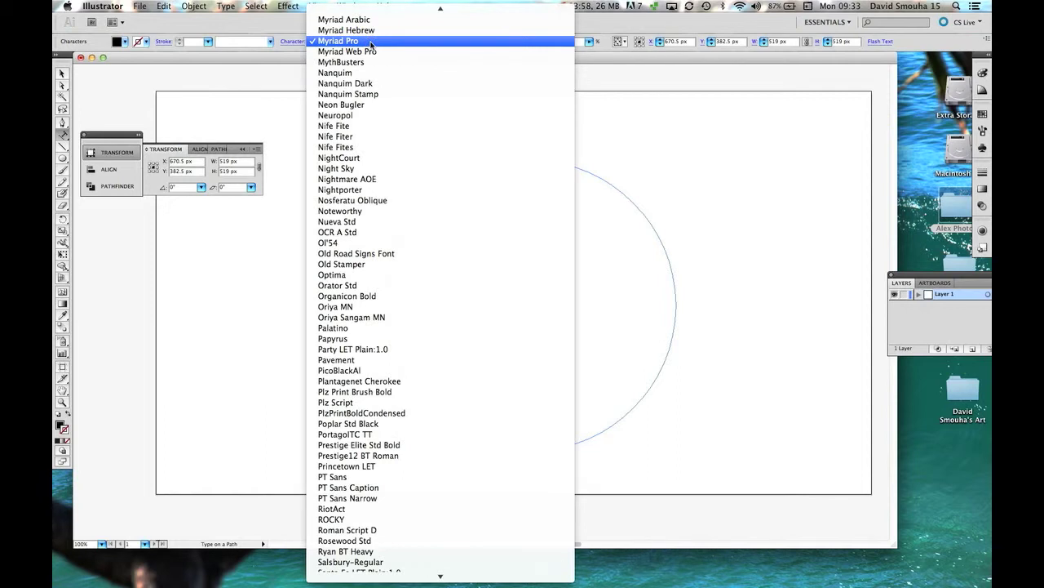
pyautogui.scroll(15, 371, 42)
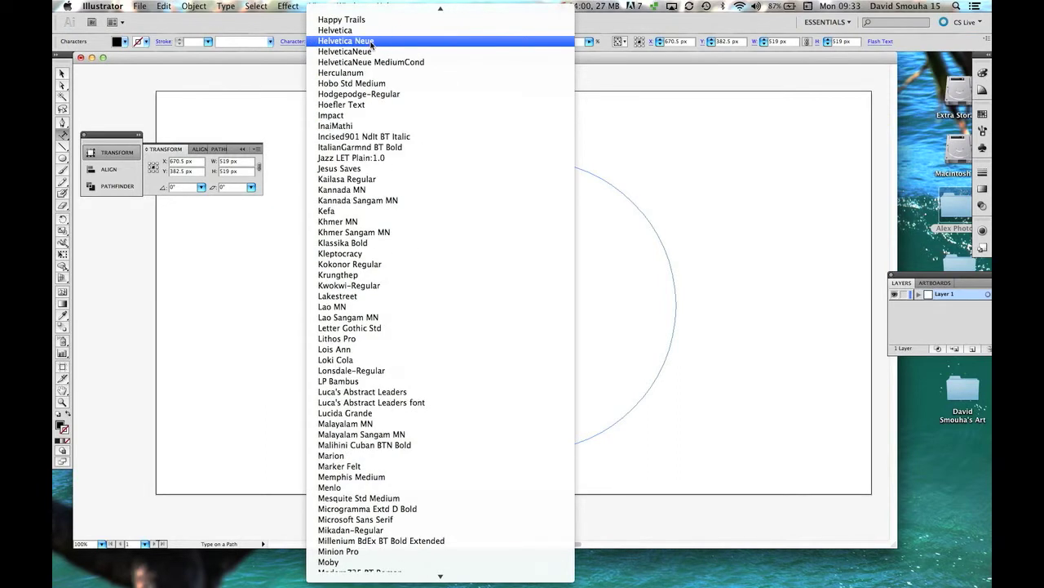
pyautogui.scroll(1, 372, 45)
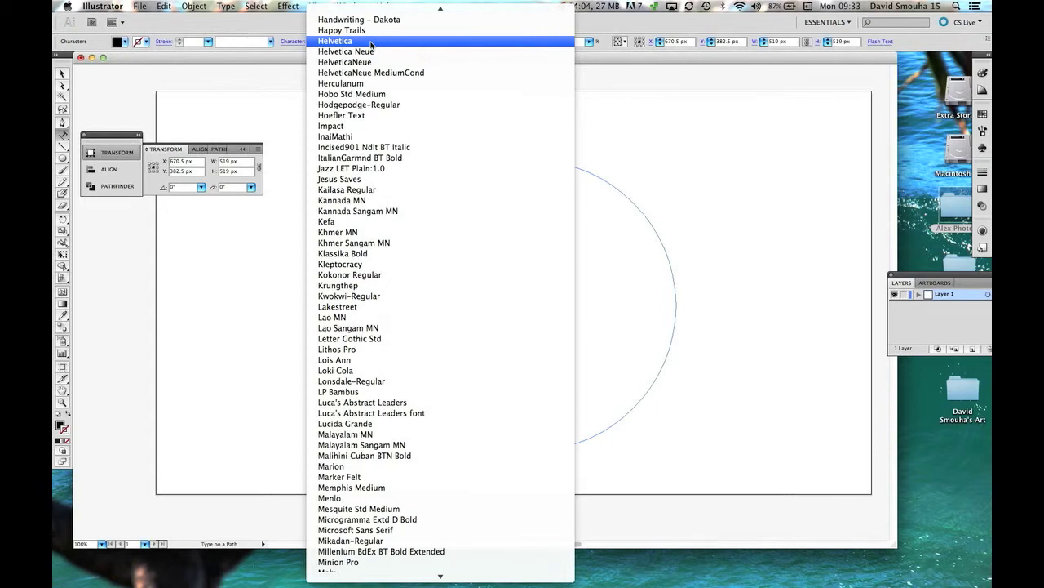
pyautogui.scroll(20, 372, 43)
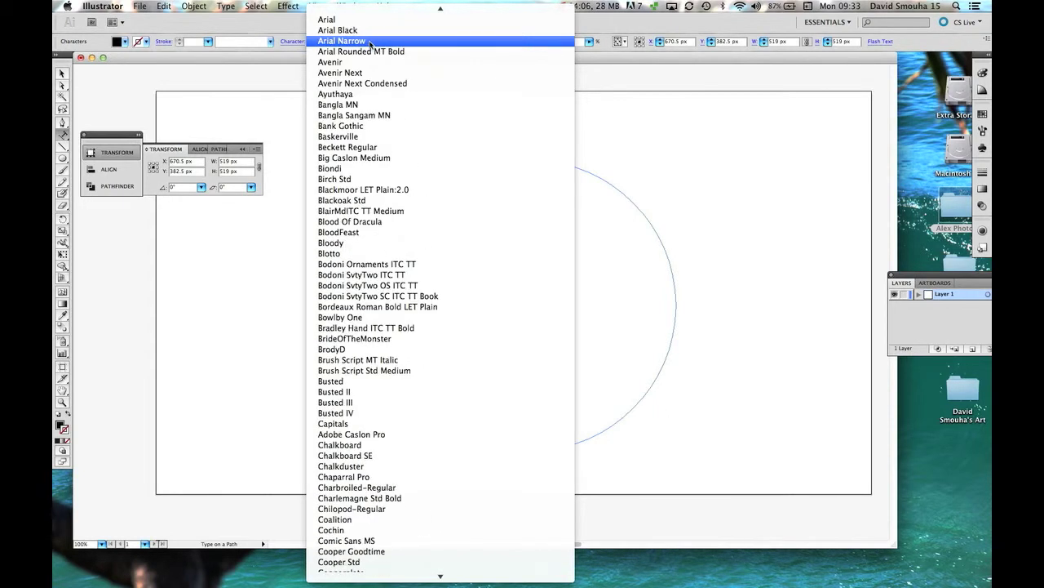
pyautogui.click(370, 33)
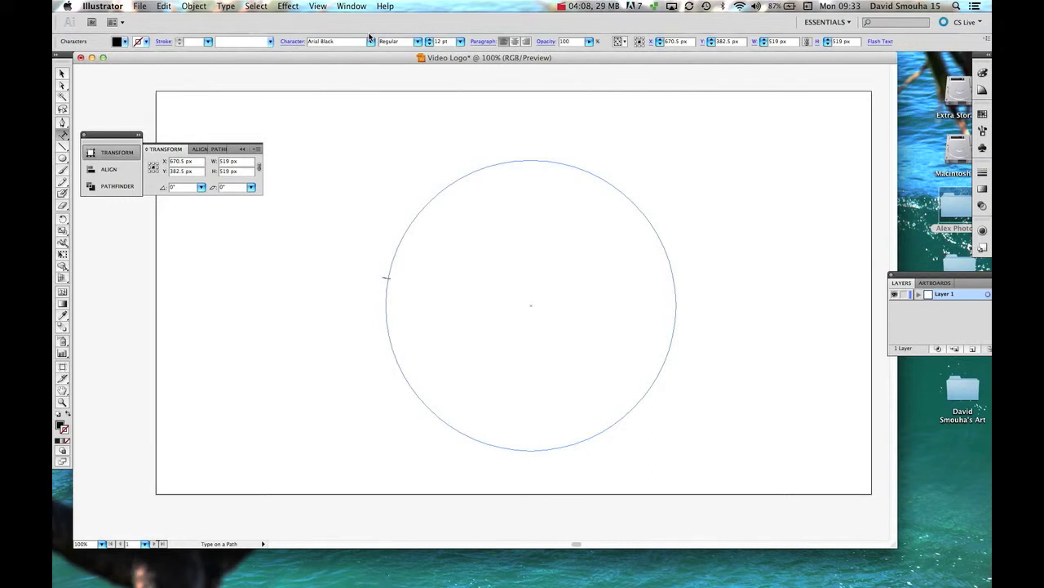
pyautogui.click(461, 41)
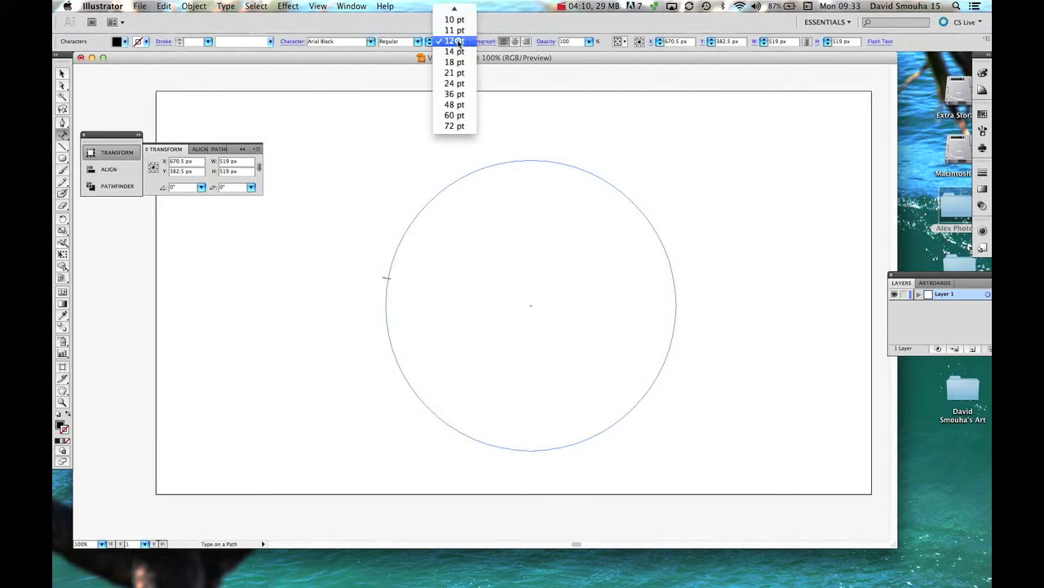
pyautogui.click(451, 127)
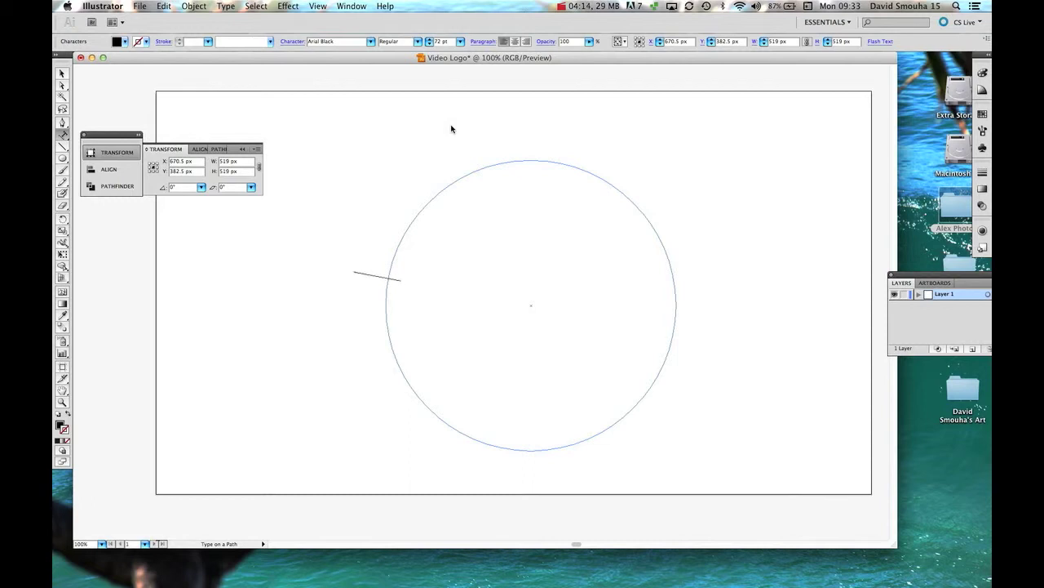
# Type 'My Video Logo -' followed by the author's name along the circle's path
pyautogui.write('>')
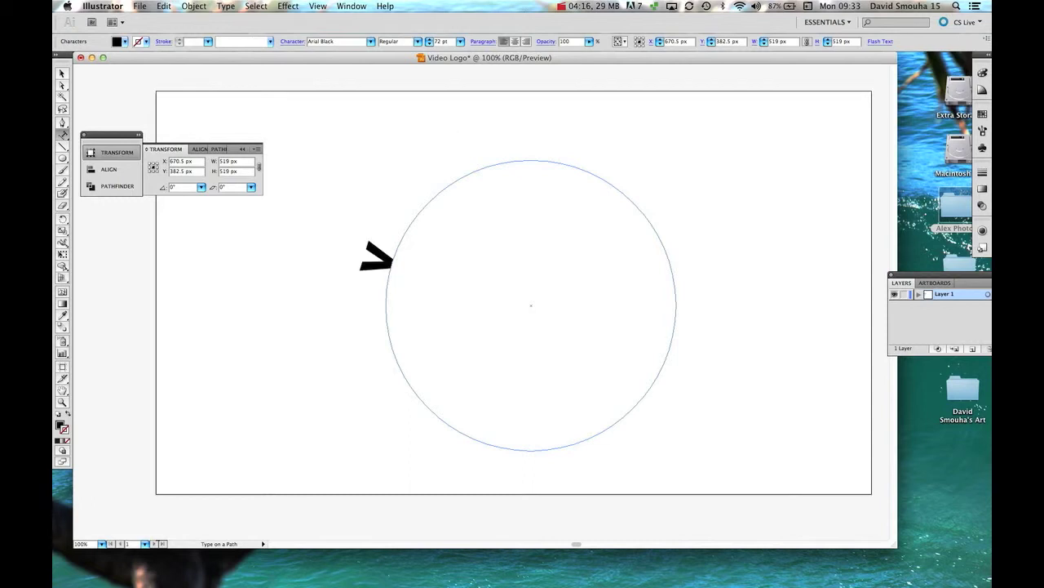
pyautogui.press('BackSpace')
pyautogui.write('My ')
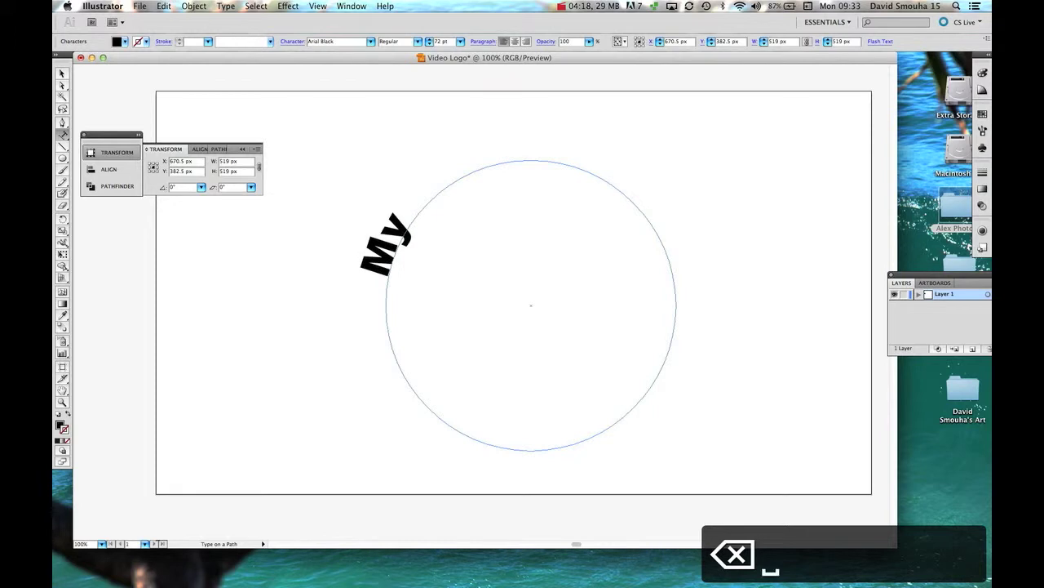
pyautogui.write('Vide')
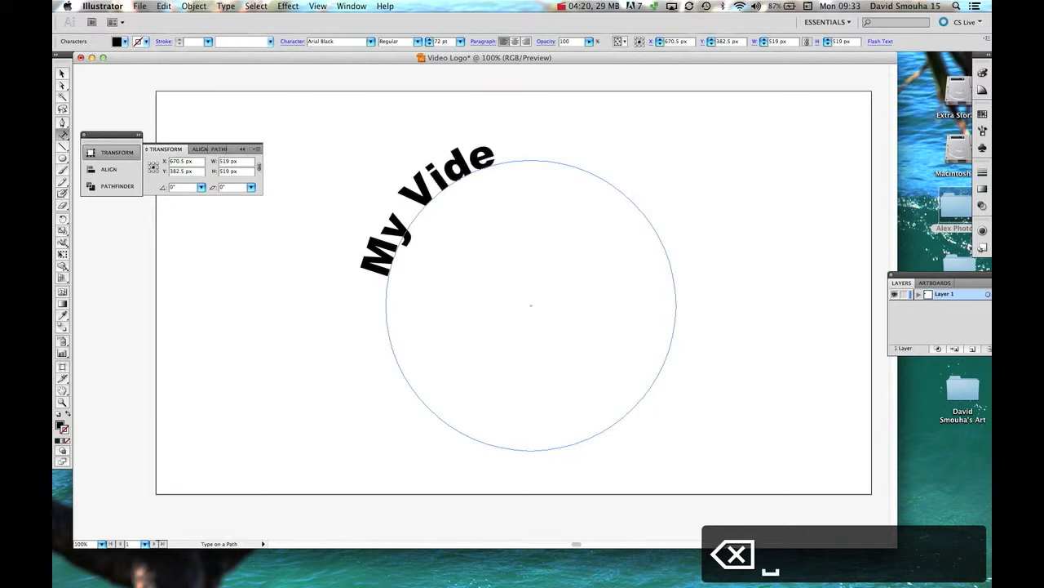
pyautogui.write('o Logo')
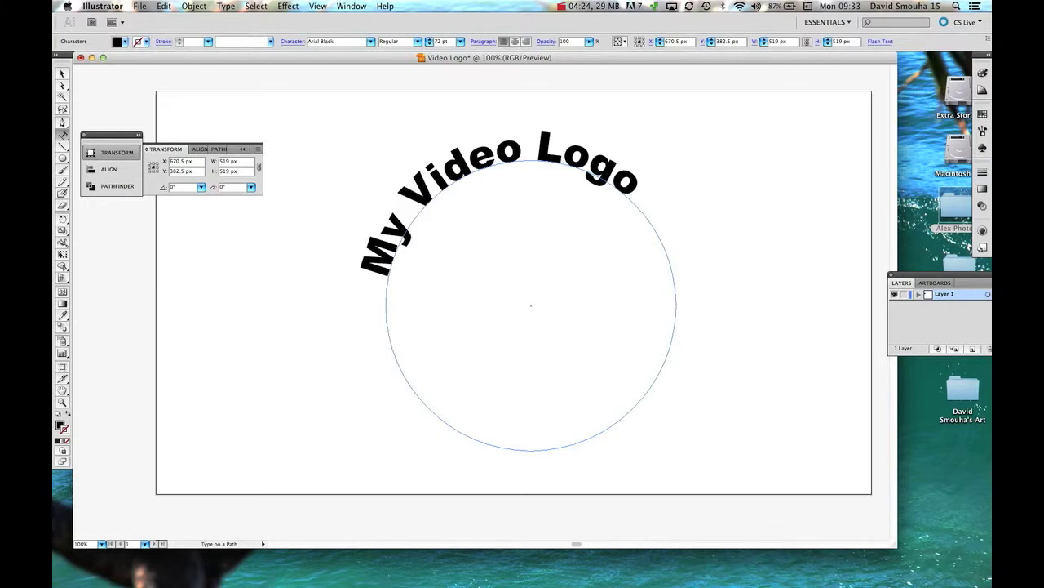
pyautogui.write(' - D')
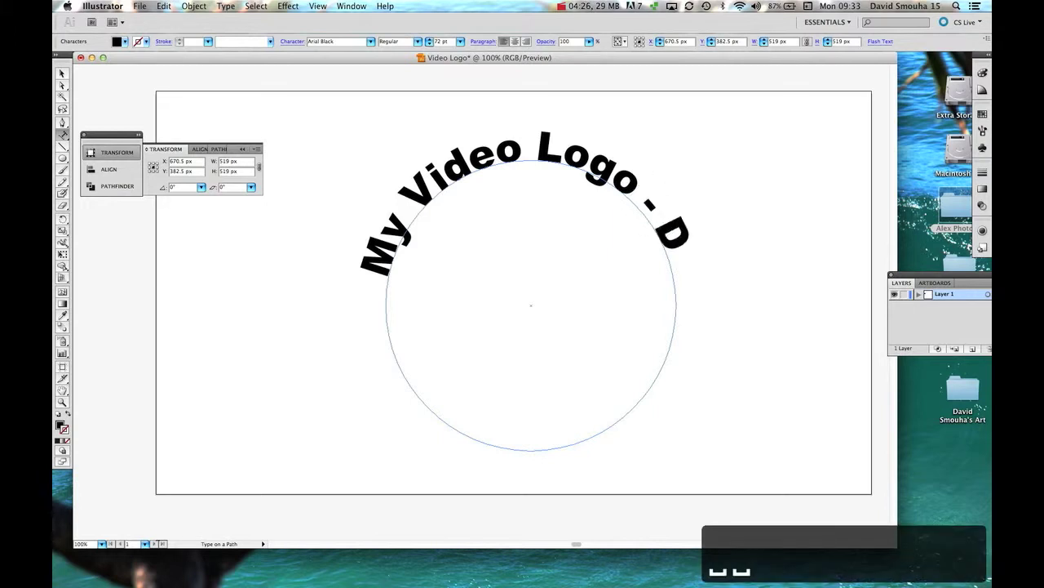
pyautogui.write('avid Smouha')
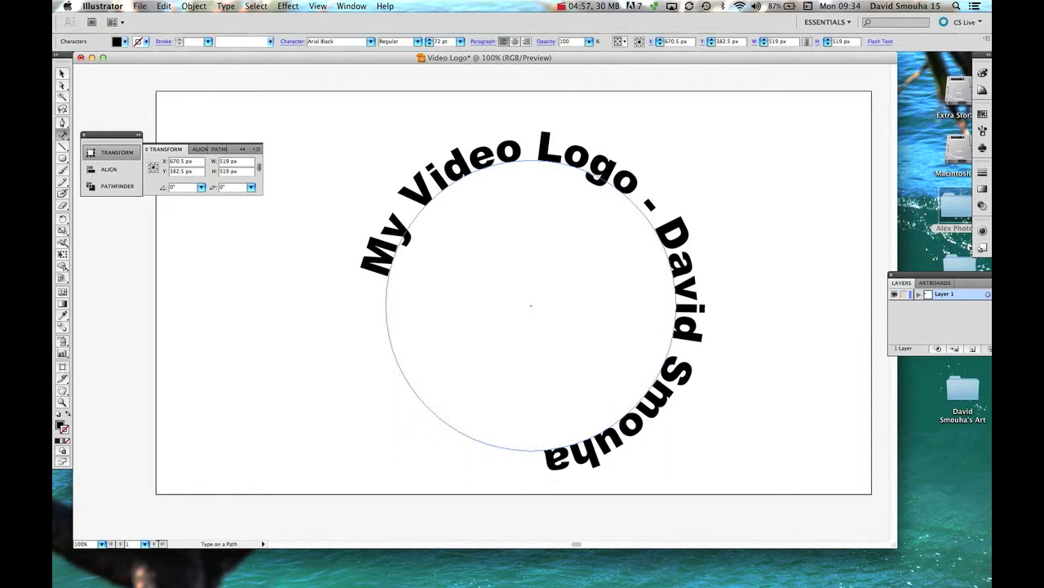
pyautogui.click(66, 220)
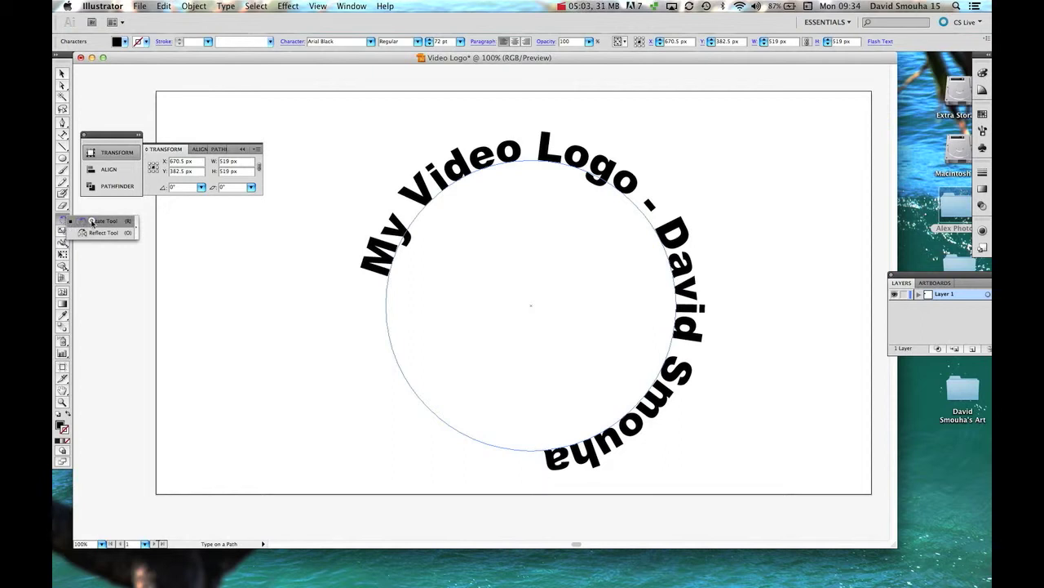
# Rotate the path text with the Rotate Tool so it arcs evenly over the circle's top
pyautogui.click(93, 222)
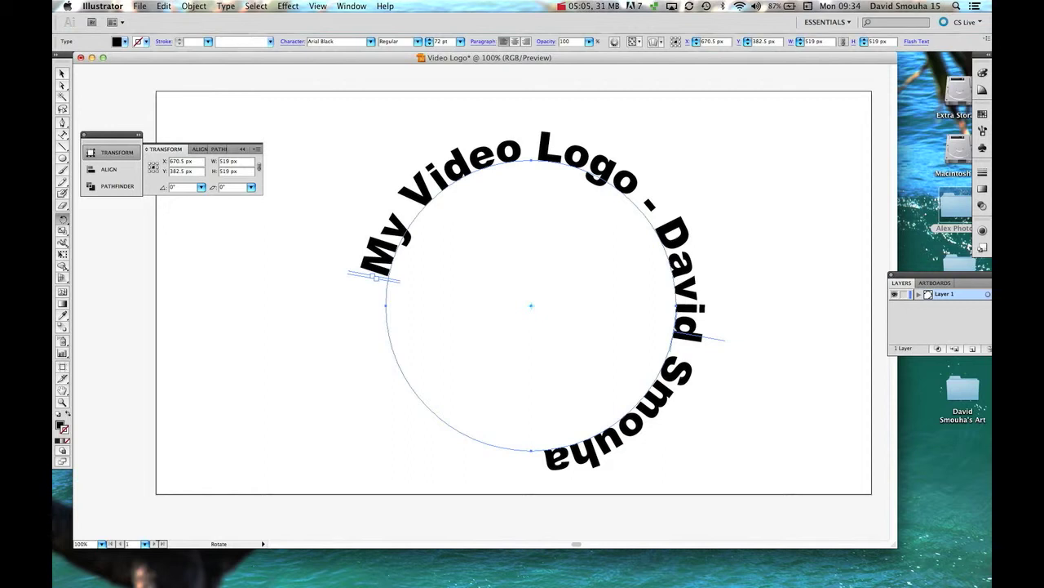
pyautogui.moveTo(374, 275); pyautogui.dragTo(373, 419)
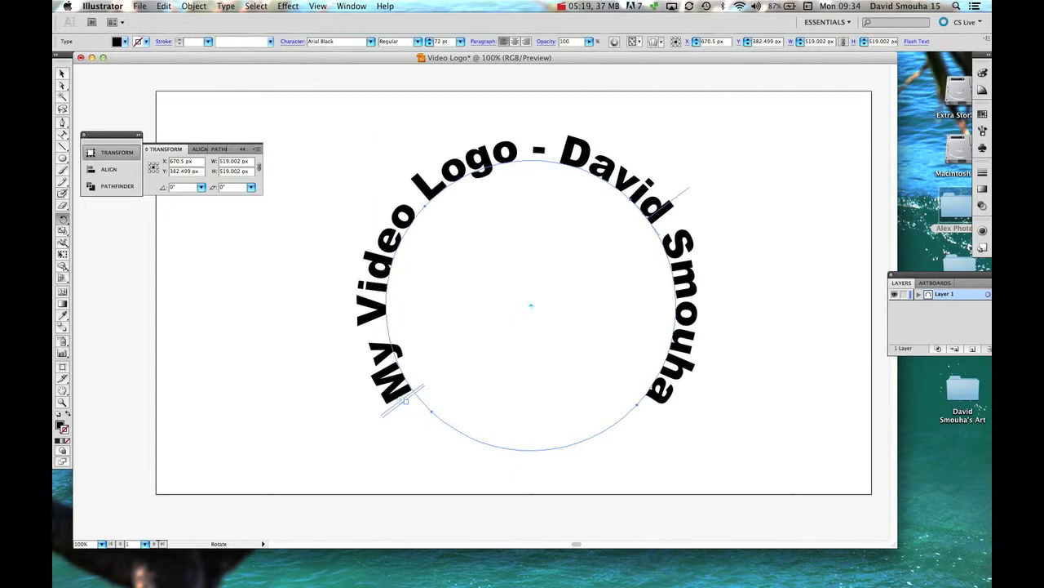
pyautogui.moveTo(400, 399); pyautogui.dragTo(401, 398)
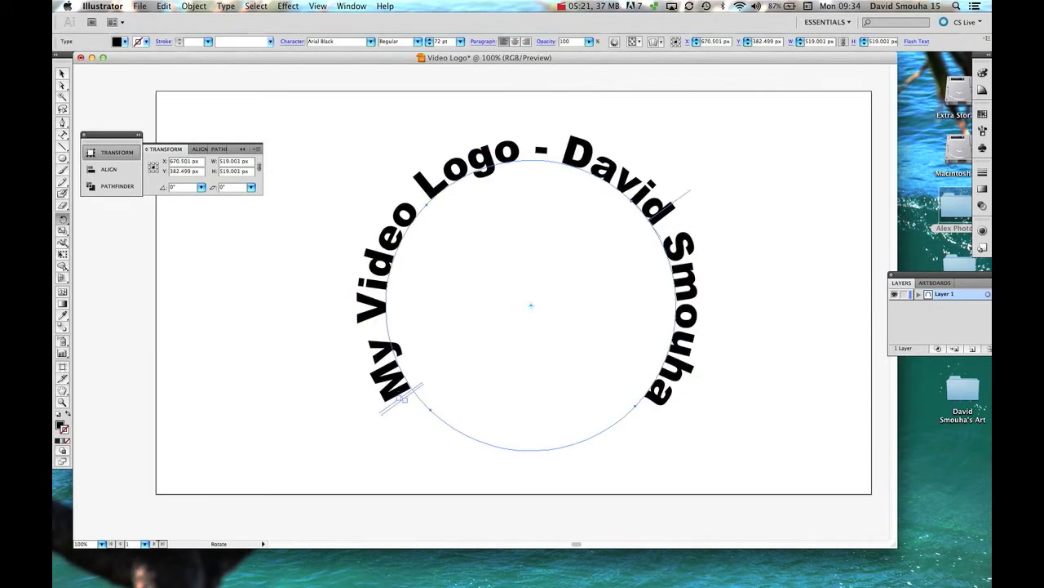
# Give the circular text a blue stroke with a 3 px weight
pyautogui.click(64, 75)
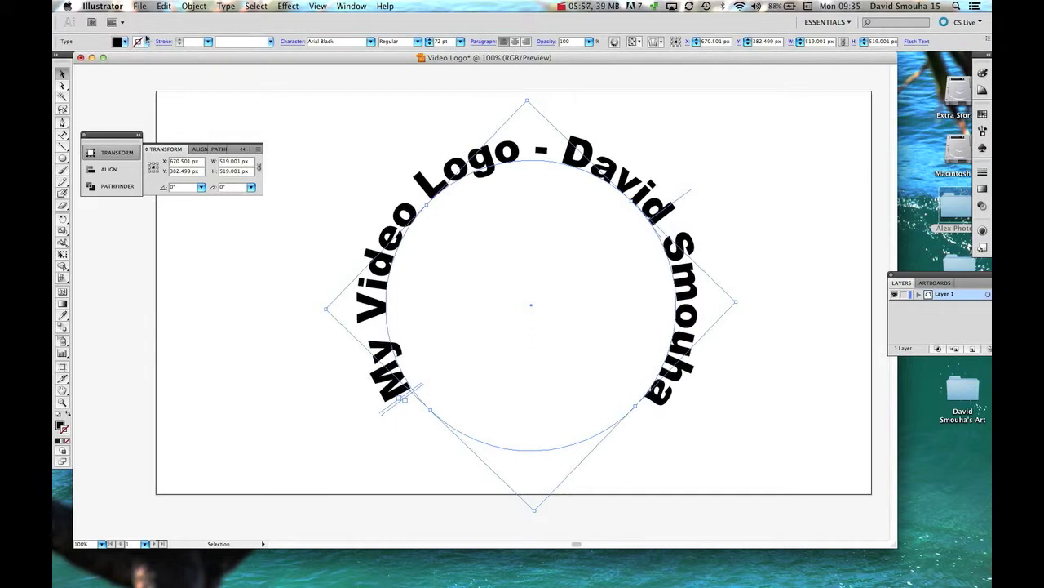
pyautogui.click(141, 41)
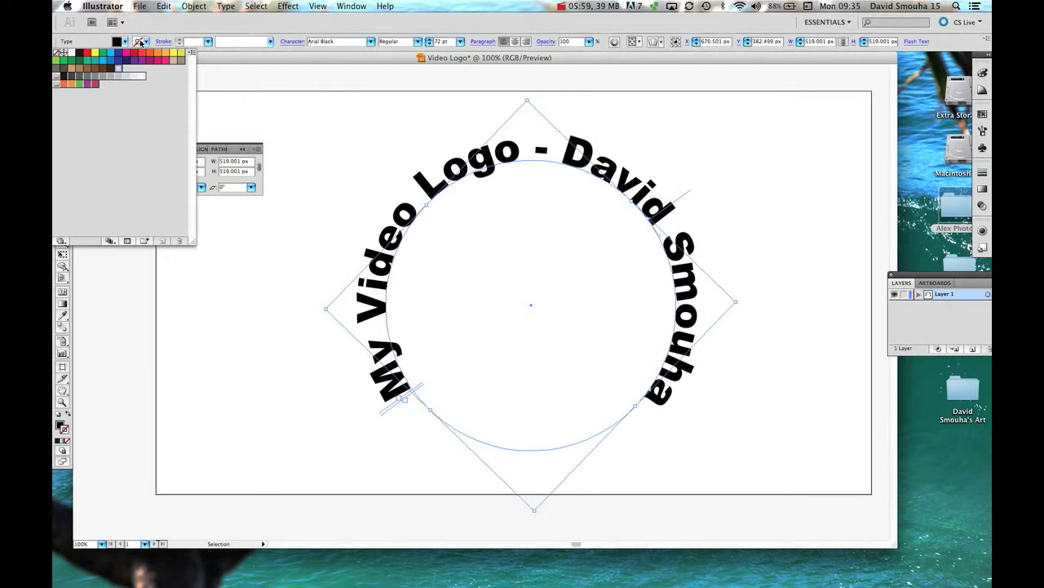
pyautogui.click(95, 54)
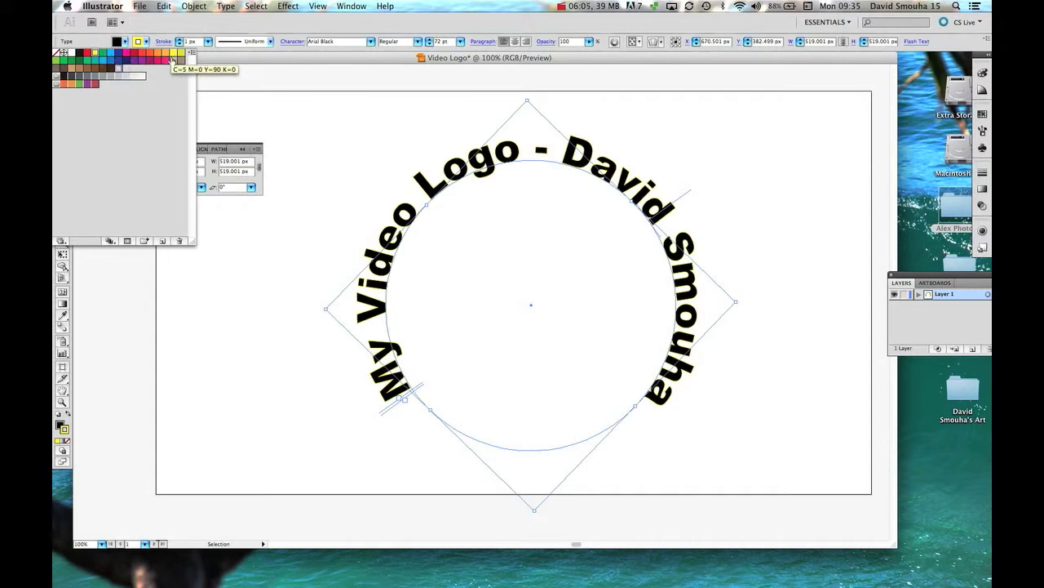
pyautogui.click(111, 53)
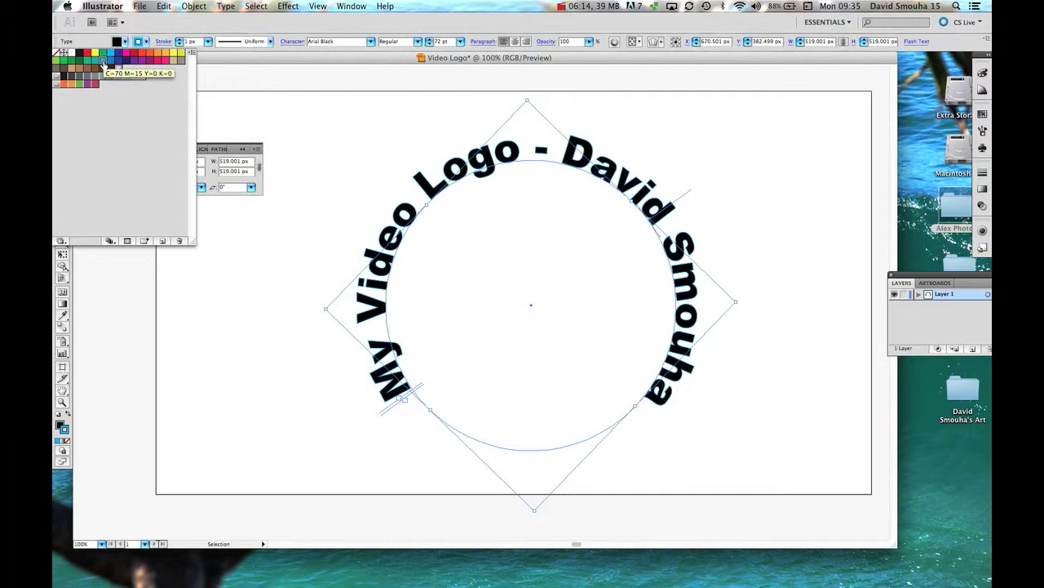
pyautogui.click(179, 41)
pyautogui.click(179, 41)
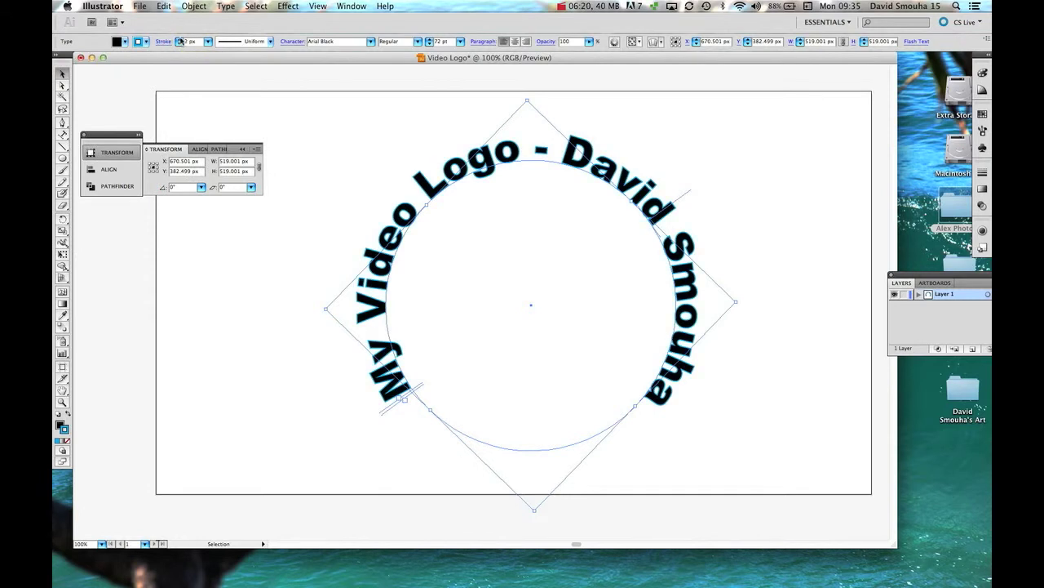
pyautogui.click(179, 41)
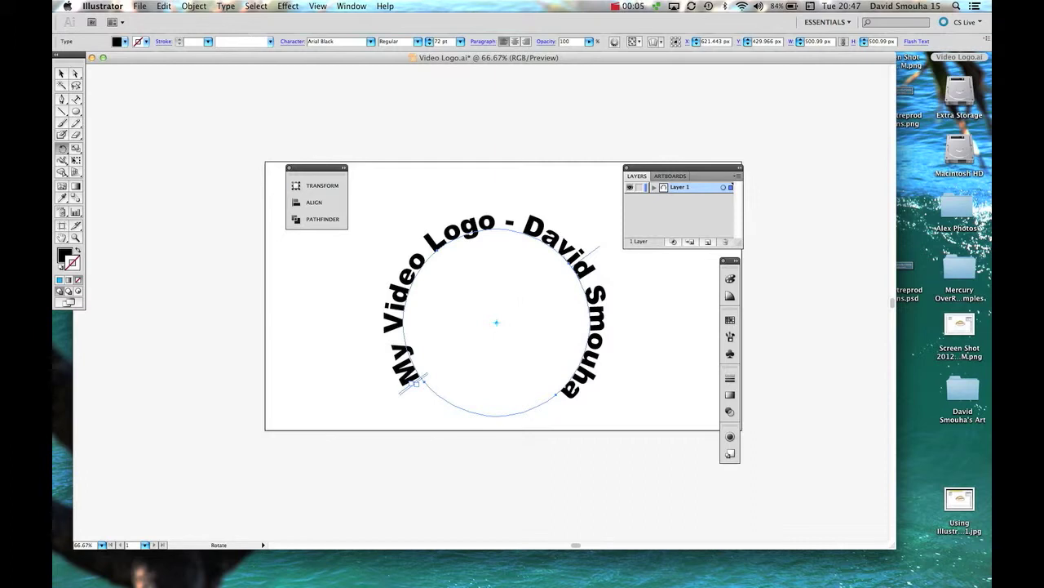
# Switch to the Type Tool and drag across the circular text to select all its characters
pyautogui.click(121, 41)
pyautogui.click(128, 211)
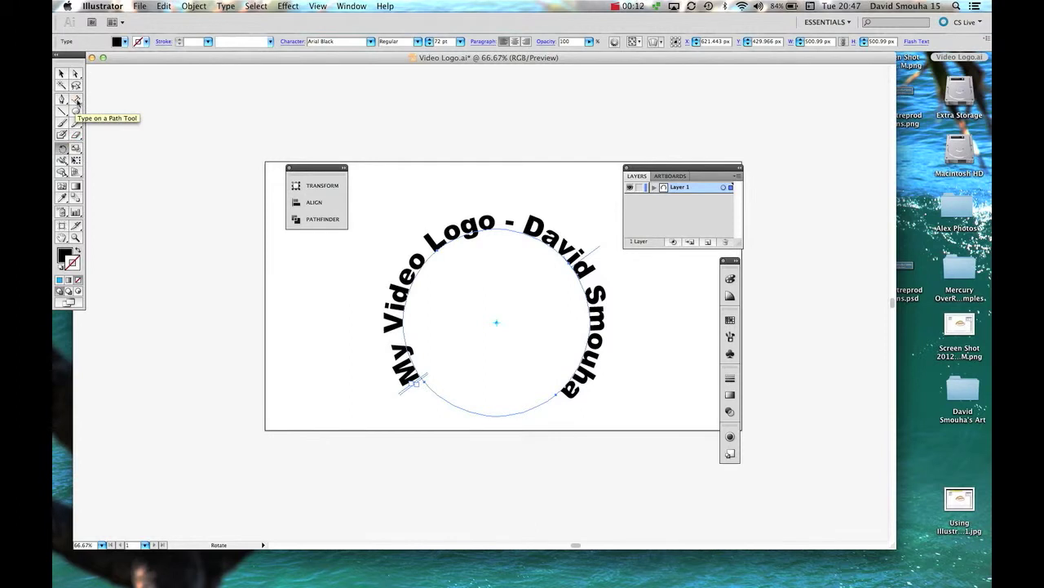
pyautogui.moveTo(79, 101); pyautogui.dragTo(82, 99)
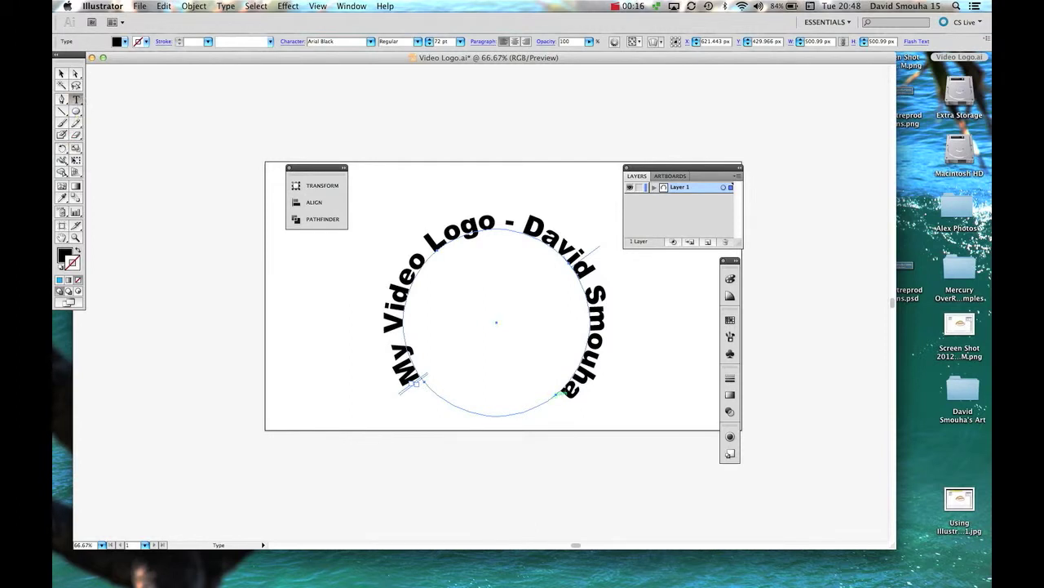
pyautogui.moveTo(560, 395); pyautogui.dragTo(398, 390)
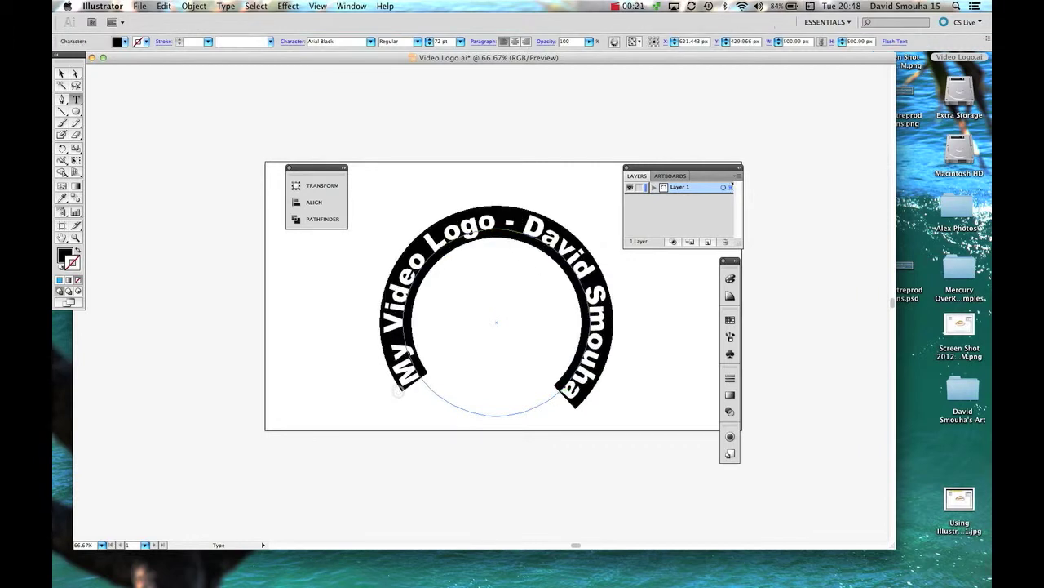
# Fill the circular text with the Daisy Color pattern swatch
pyautogui.click(120, 41)
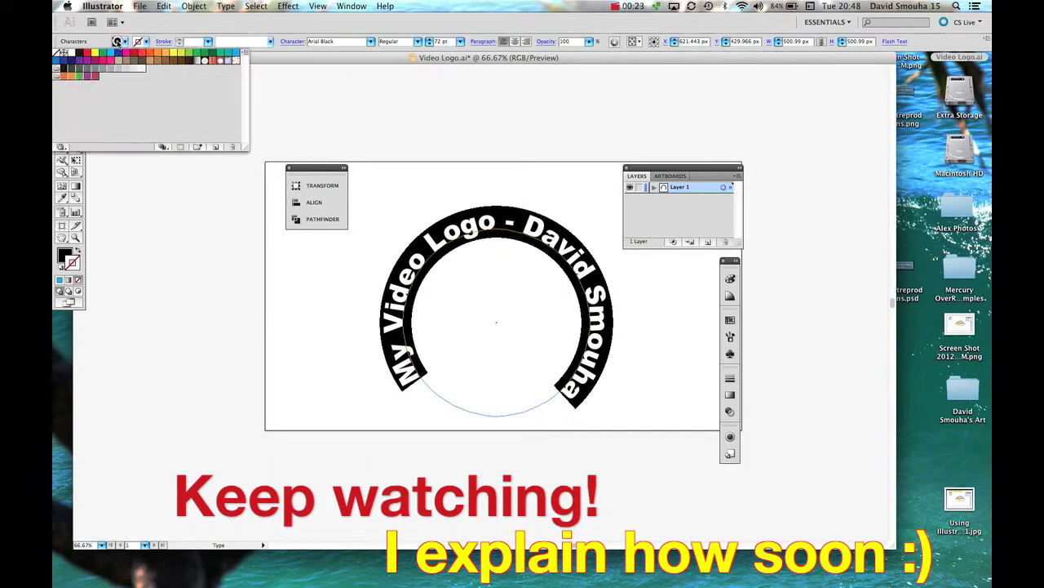
pyautogui.click(237, 61)
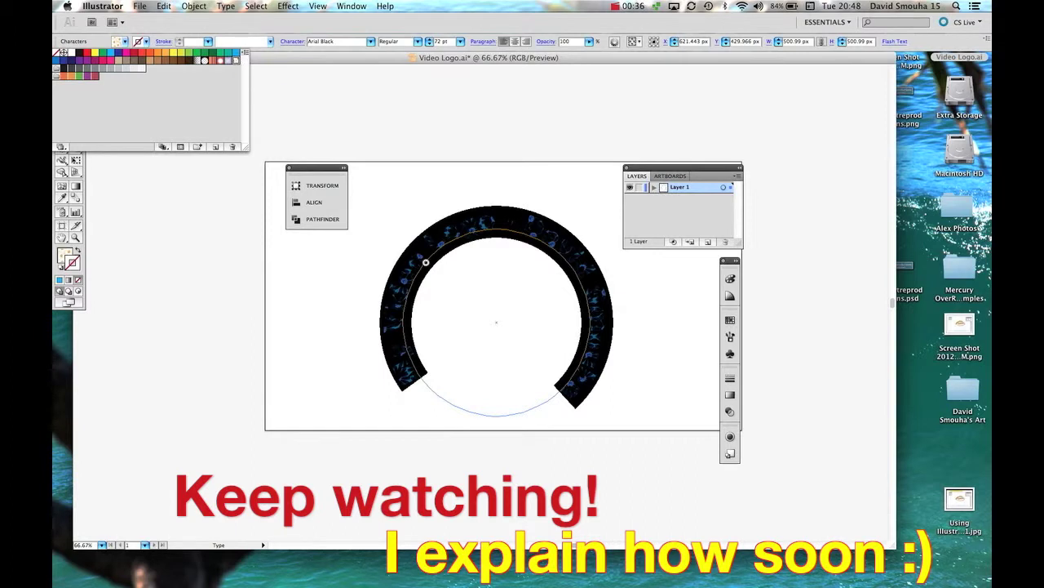
pyautogui.press('Escape')
pyautogui.press('Escape')
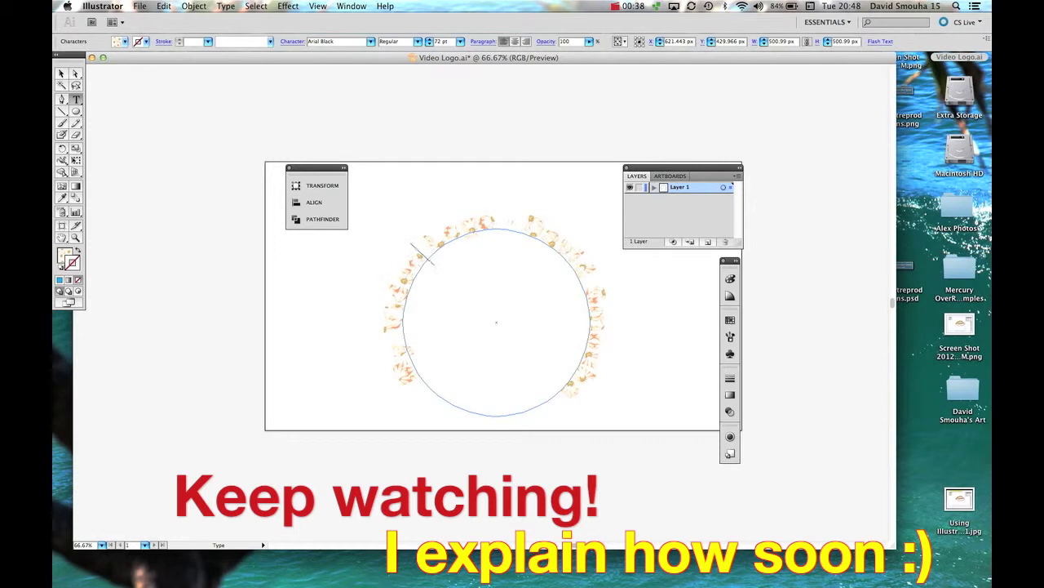
# Reselect the circular text and give it a yellow 2 px outline
pyautogui.click(583, 333)
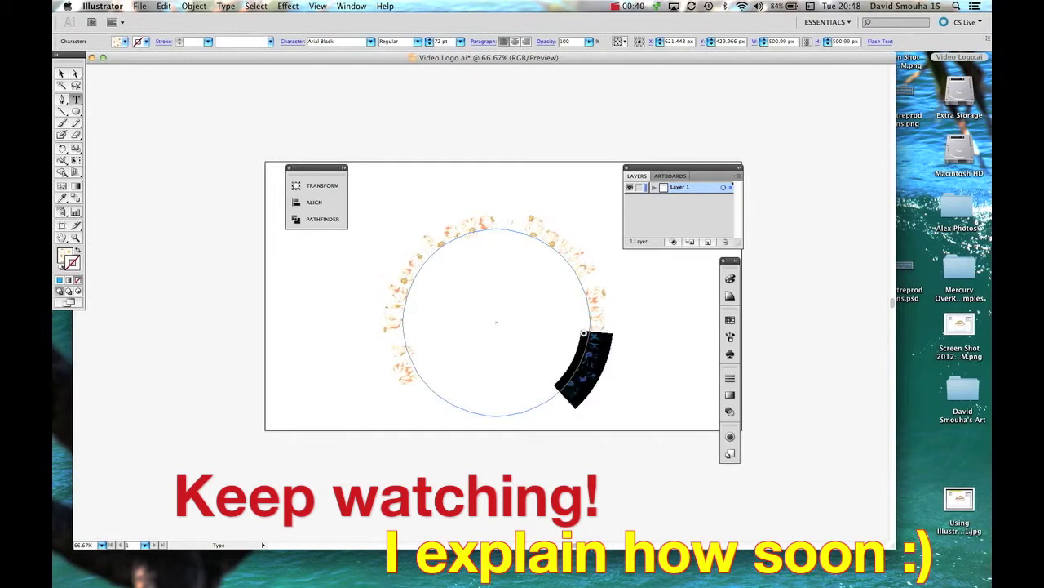
pyautogui.moveTo(583, 333)
pyautogui.mouseDown()
pyautogui.moveTo(553, 281)
pyautogui.moveTo(477, 269)
pyautogui.moveTo(400, 393)
pyautogui.mouseUp()
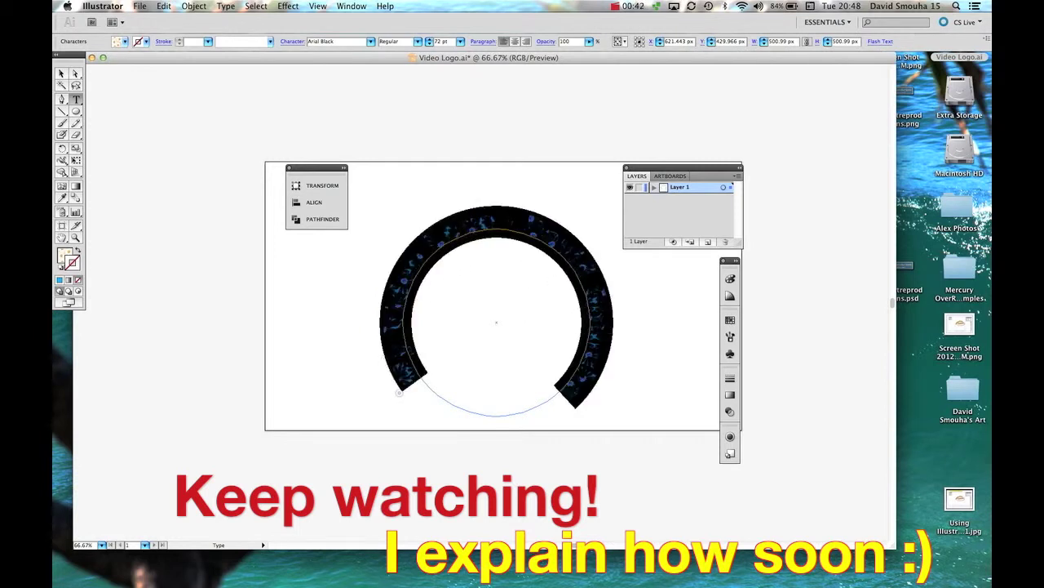
pyautogui.click(146, 42)
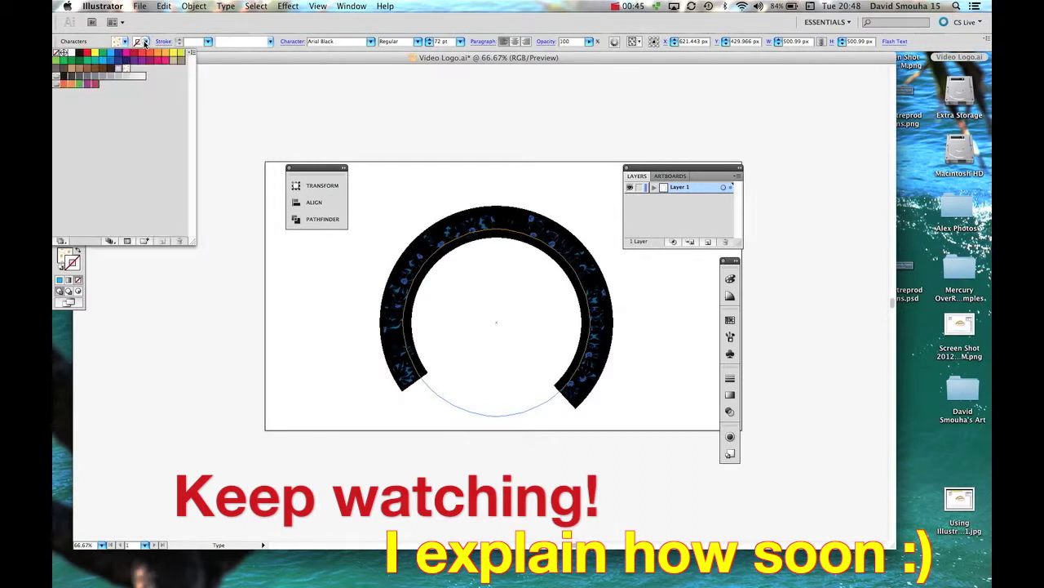
pyautogui.click(96, 54)
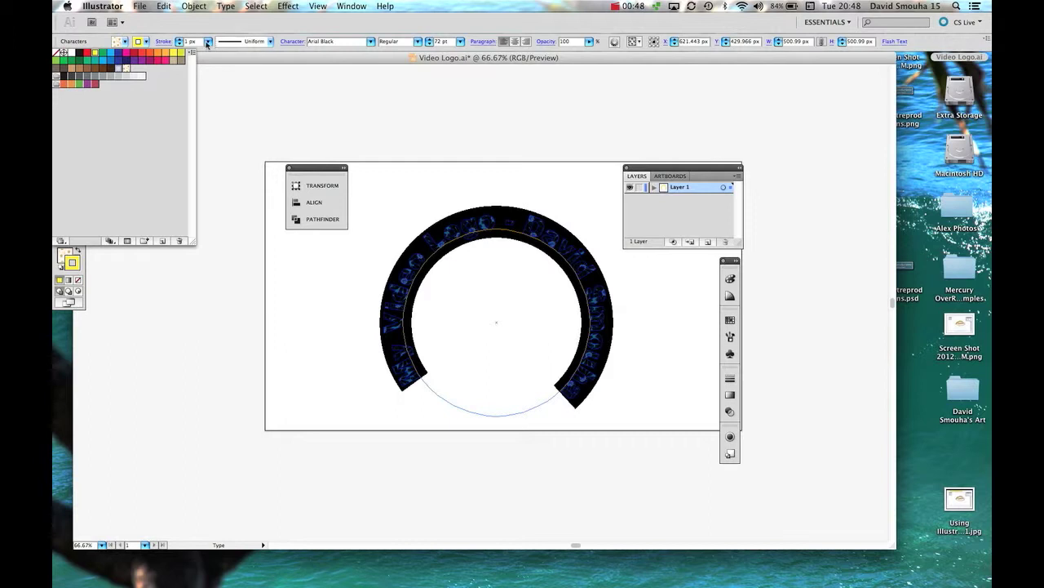
pyautogui.click(178, 40)
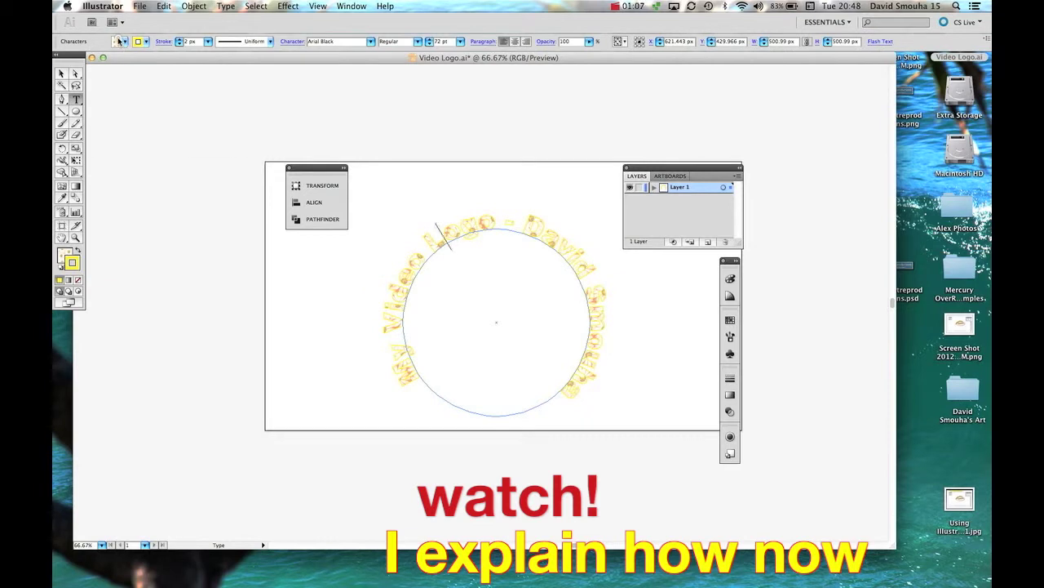
# Load the Patterns > Nature > Nature_Foliage swatch library from the fill swatches
pyautogui.click(120, 40)
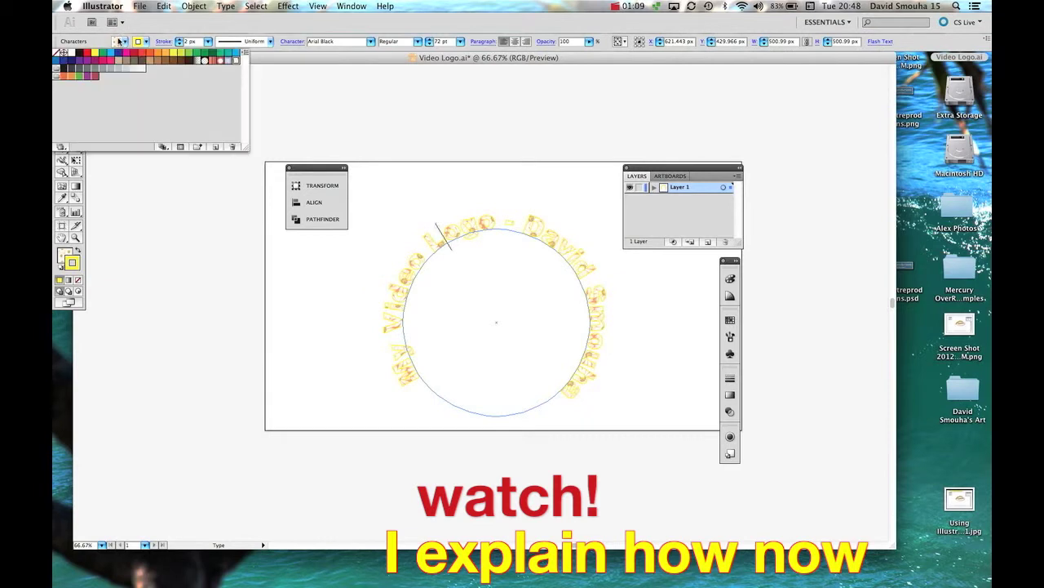
pyautogui.click(61, 147)
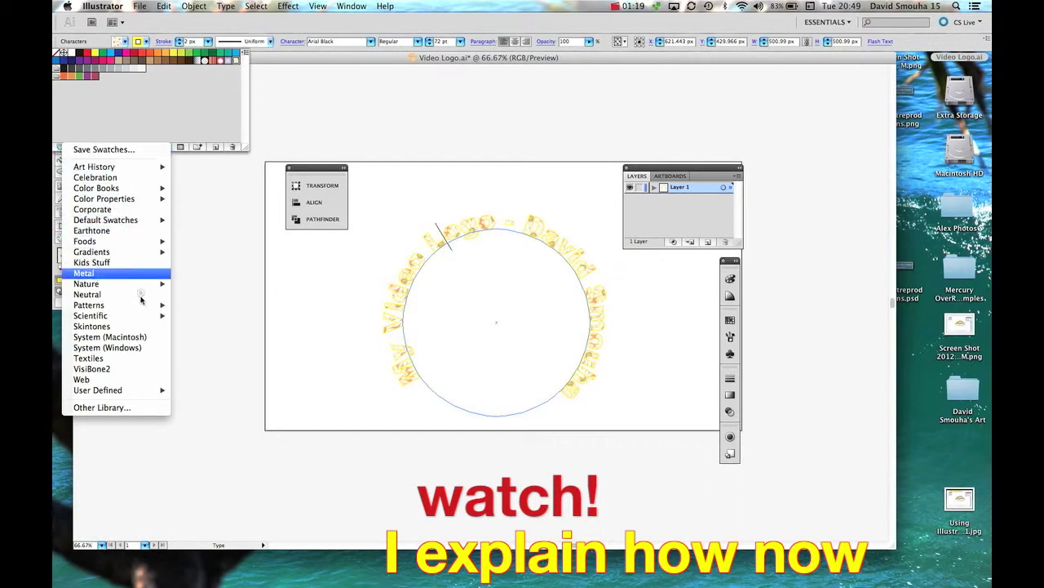
pyautogui.moveTo(141, 306)
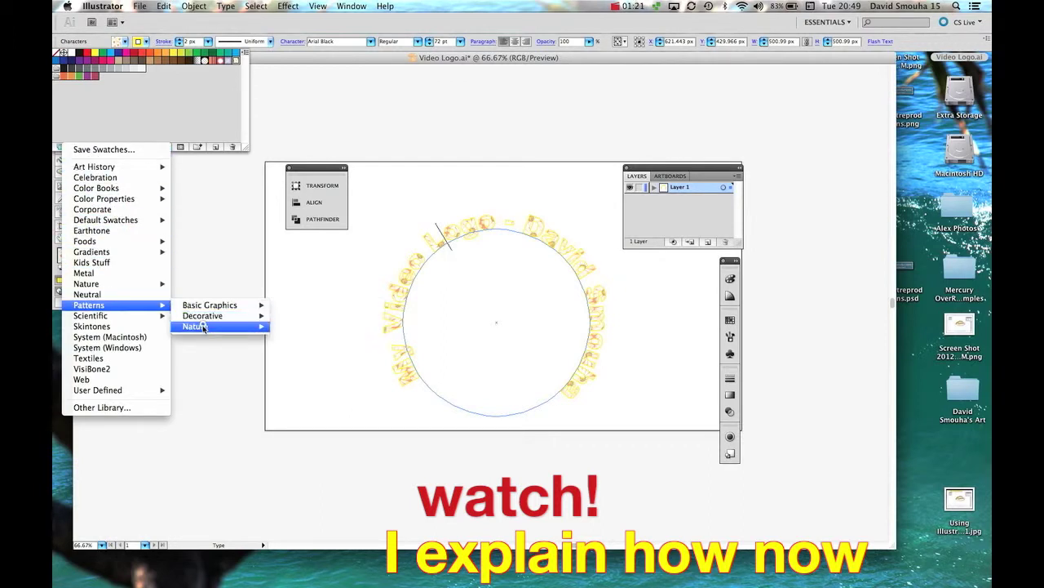
pyautogui.moveTo(204, 330)
pyautogui.click(309, 337)
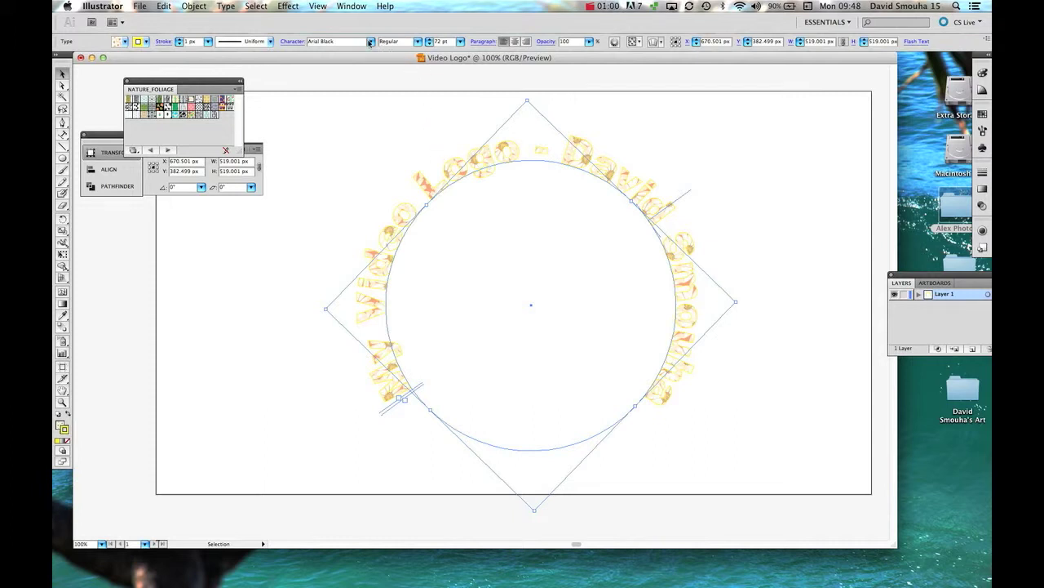
# Apply 3D Extrude & Bevel to the Video Logo arc text with 50 pt depth
pyautogui.click(289, 6)
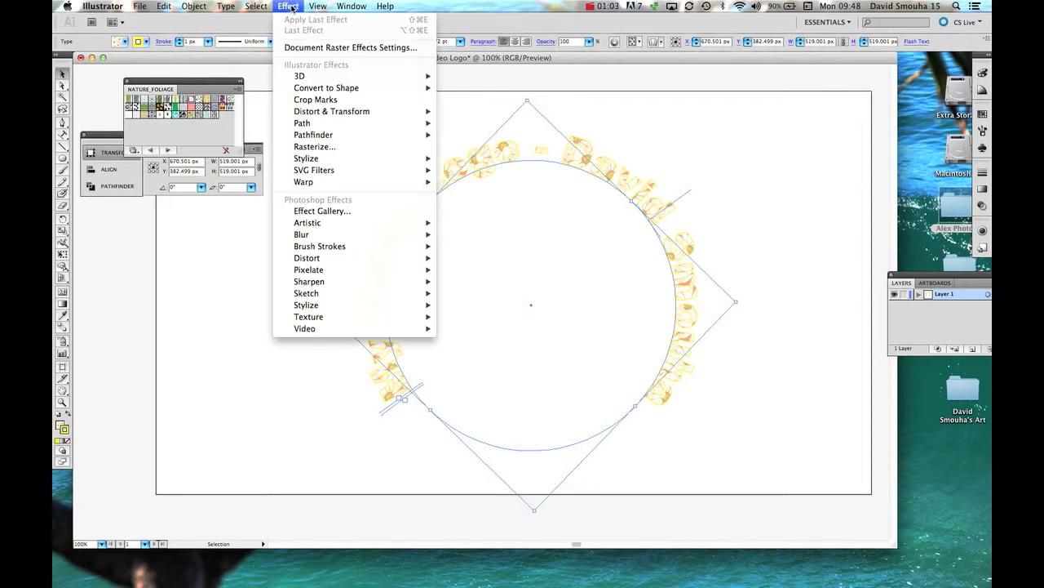
pyautogui.moveTo(305, 78)
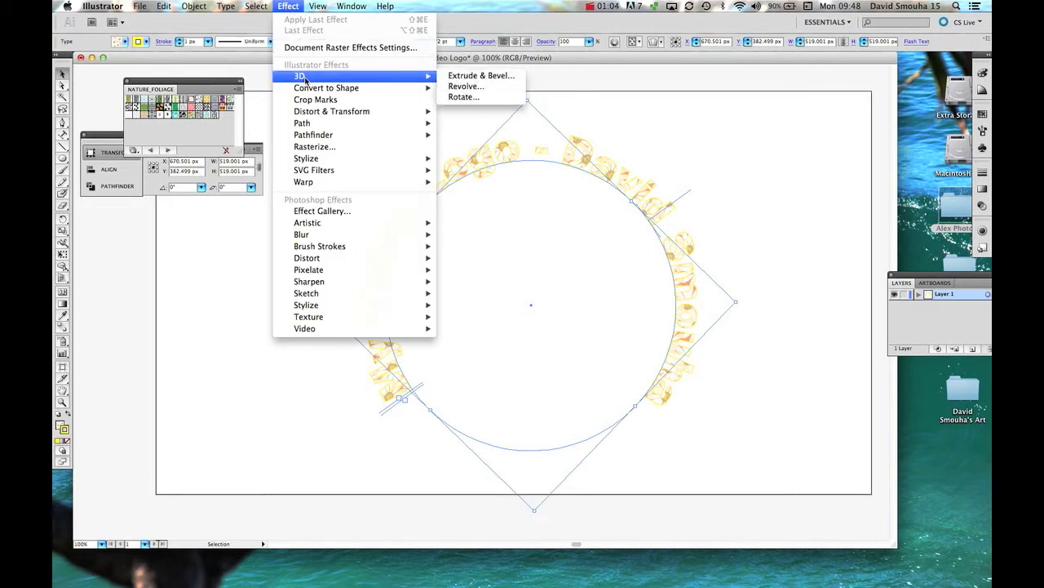
pyautogui.click(471, 80)
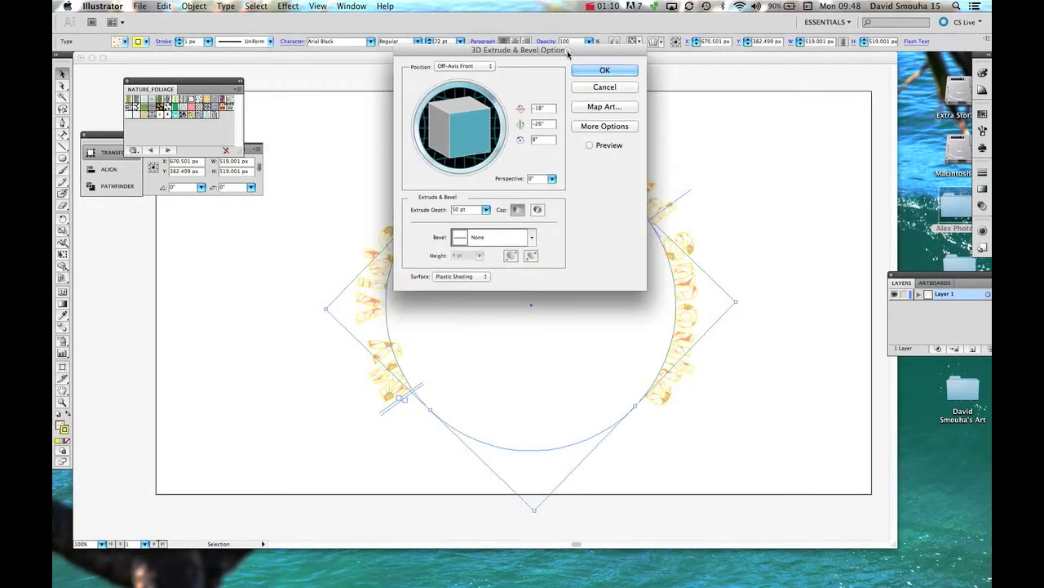
pyautogui.moveTo(569, 54); pyautogui.dragTo(873, 68)
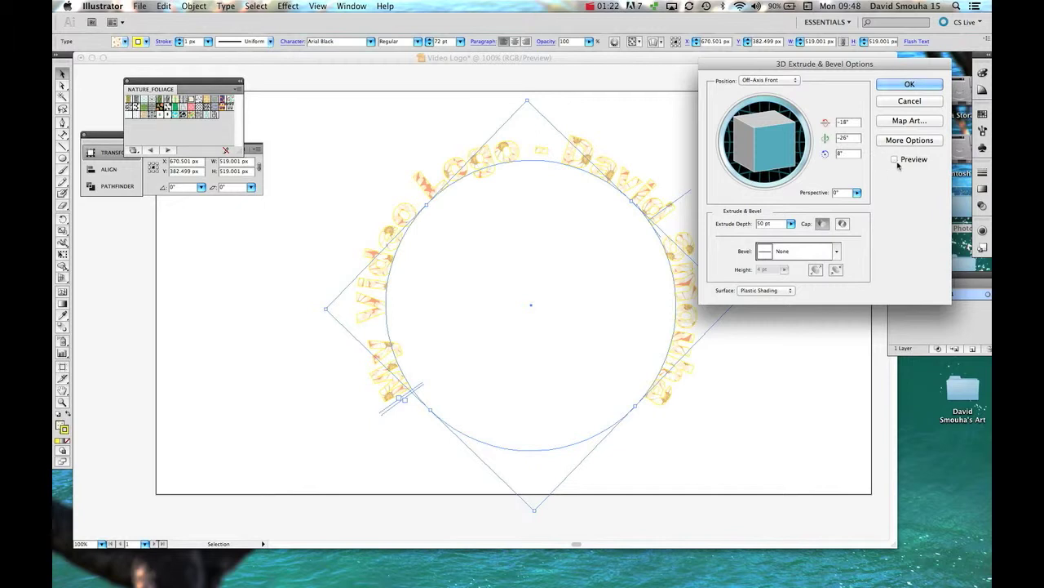
pyautogui.click(896, 160)
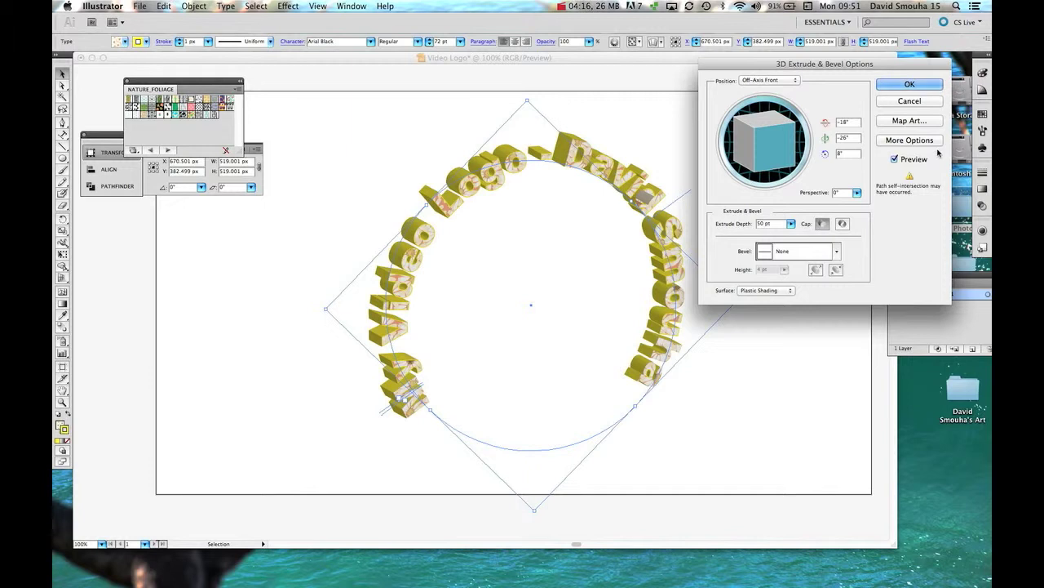
pyautogui.click(924, 85)
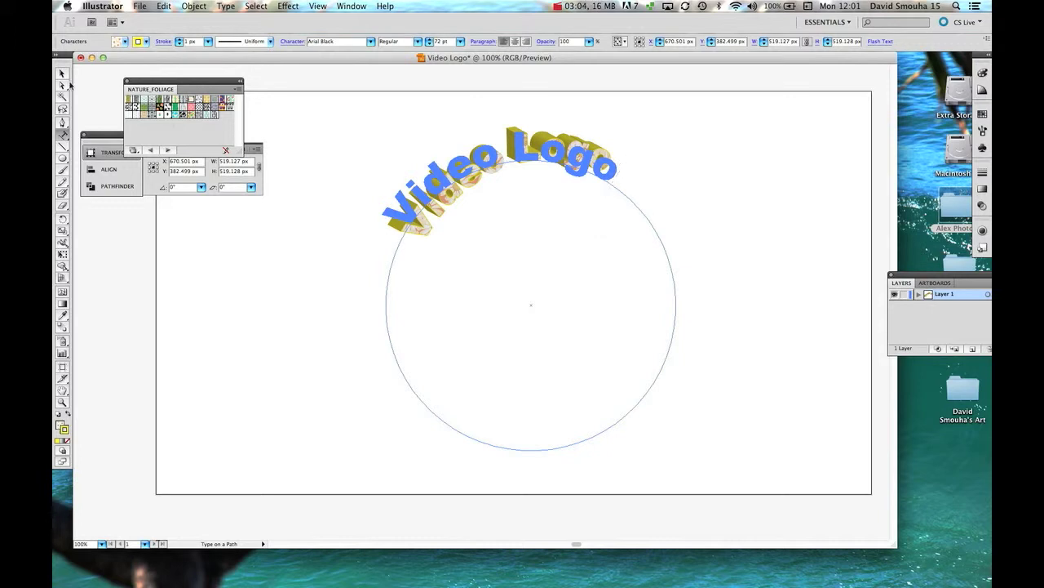
# Draw a slanted straight line, about 388 × 134 px, below the Video Logo arc
pyautogui.click(62, 72)
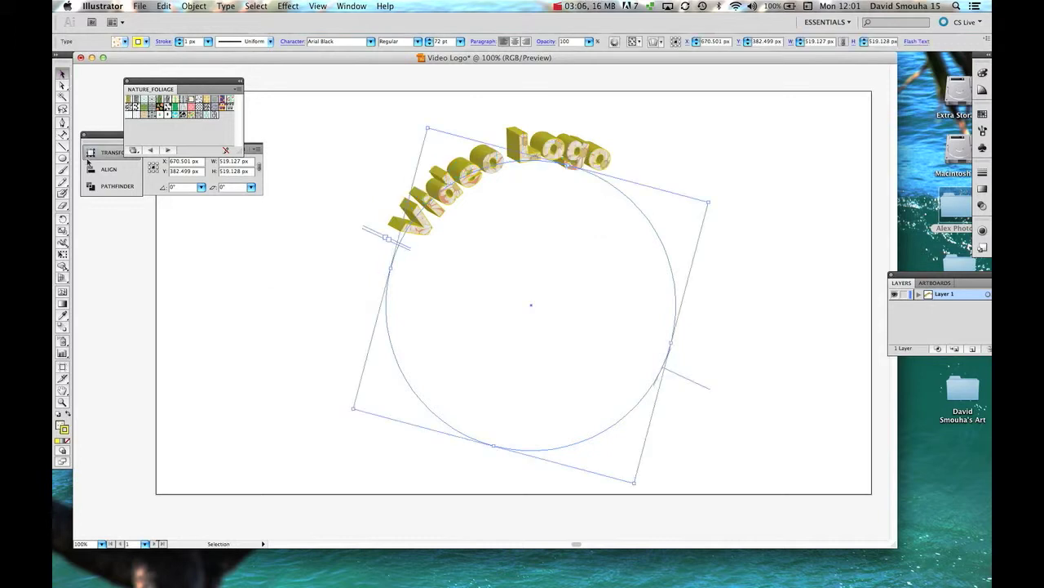
pyautogui.click(62, 145)
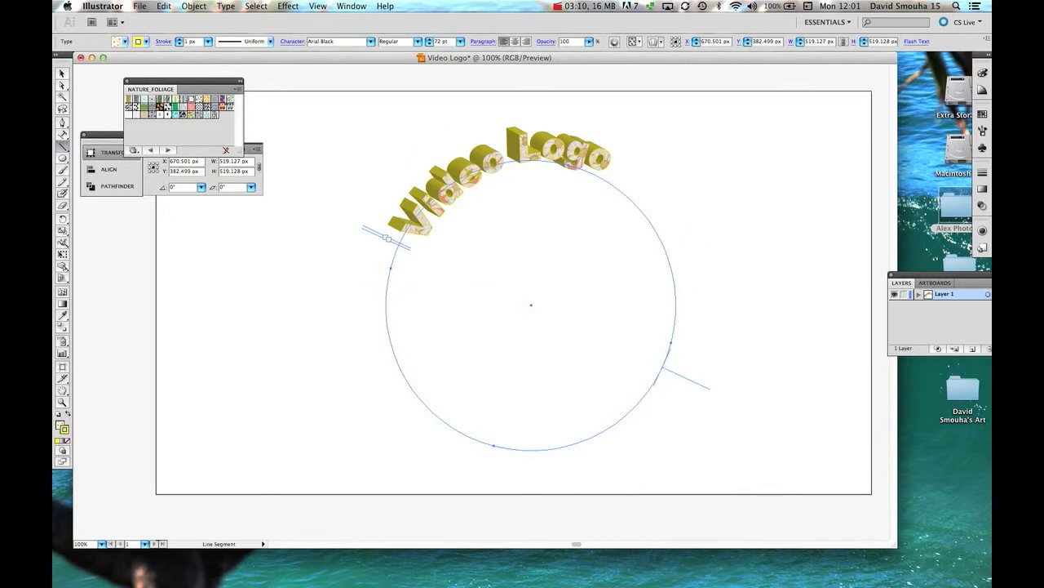
pyautogui.moveTo(447, 334); pyautogui.dragTo(663, 259)
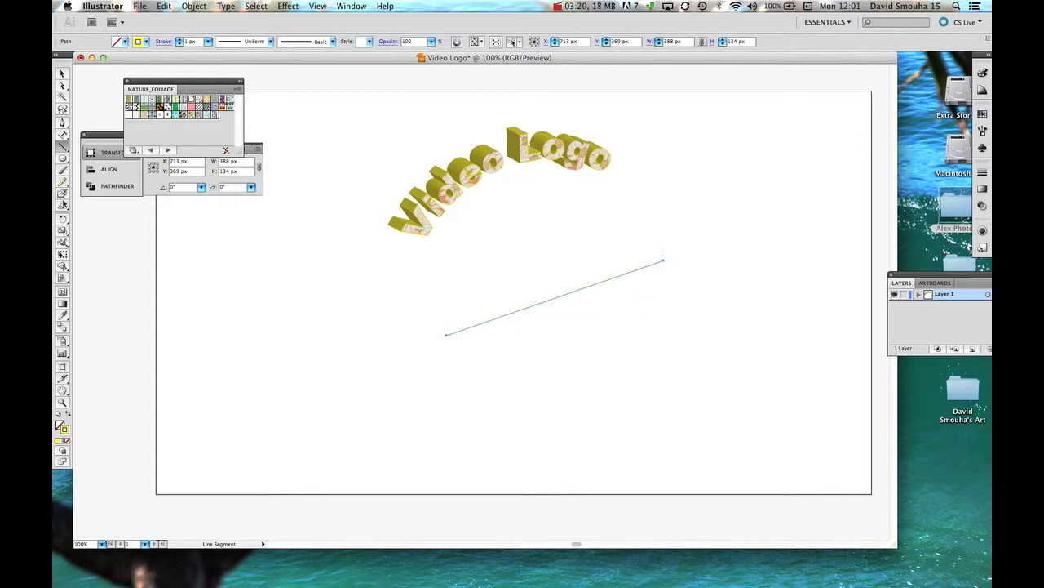
# Type the author's name along the line at 48 pt and move it beneath Video Logo
pyautogui.keyDown('alt'); pyautogui.click(63, 133); pyautogui.keyUp('alt')
pyautogui.click(457, 331)
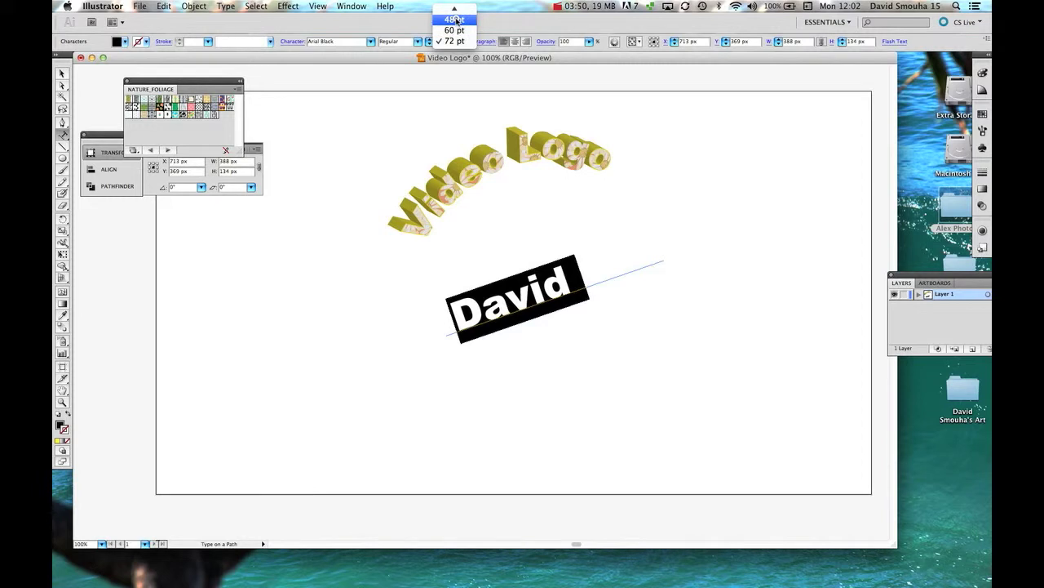
pyautogui.click(454, 12)
pyautogui.click(540, 295)
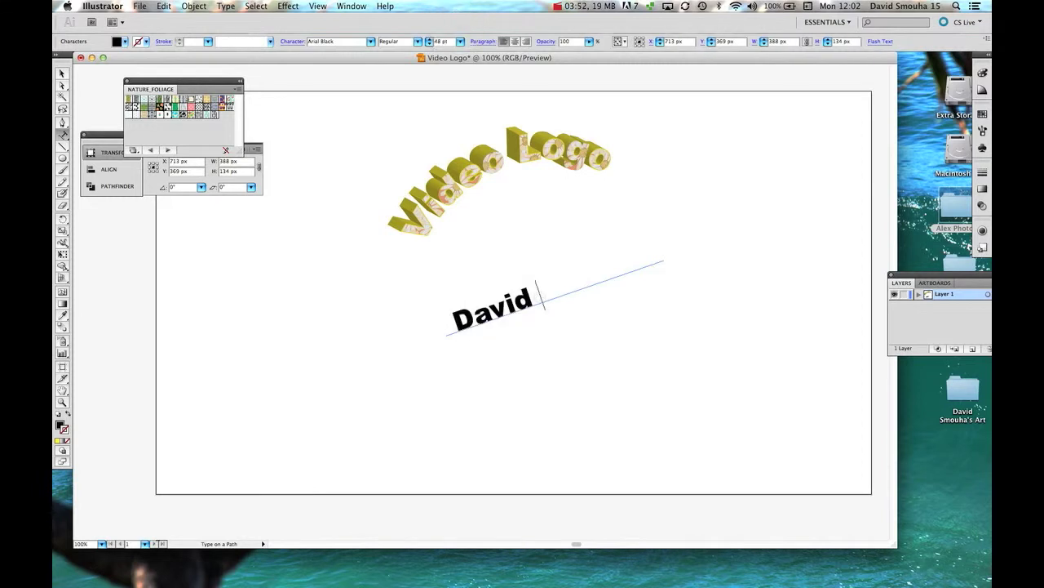
pyautogui.write('Smouha')
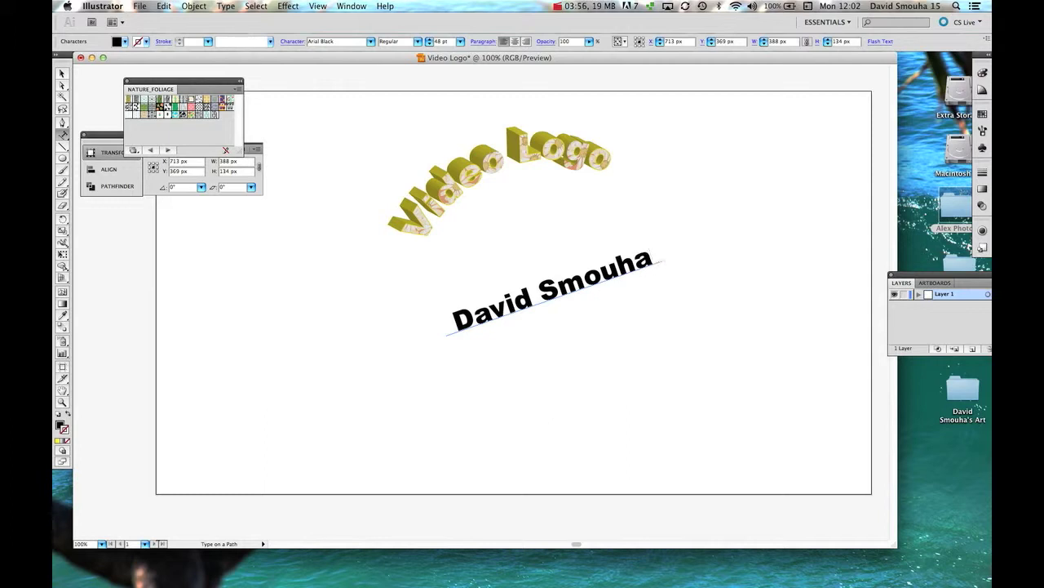
pyautogui.click(62, 73)
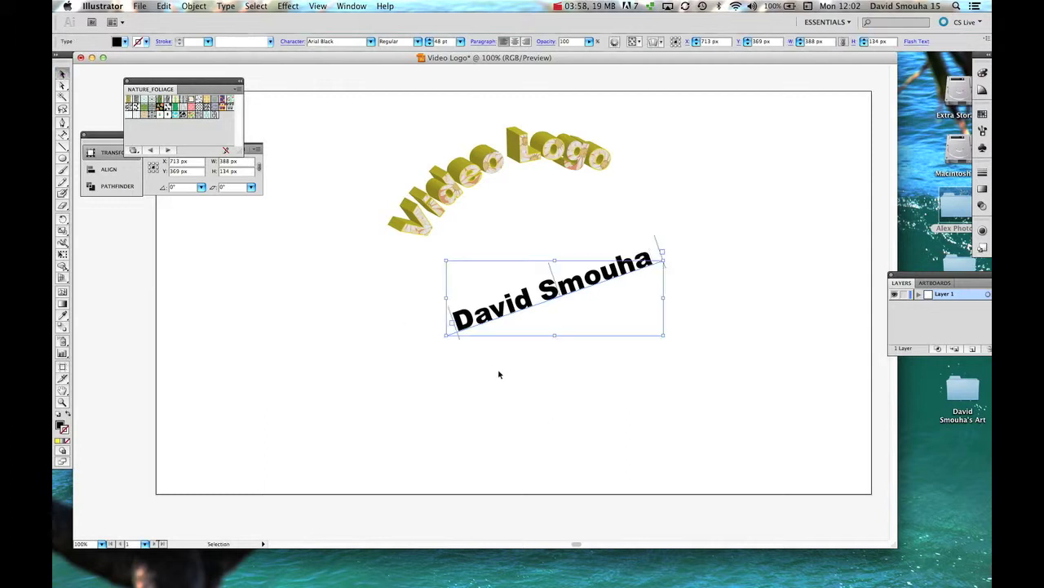
pyautogui.moveTo(484, 320); pyautogui.dragTo(460, 260)
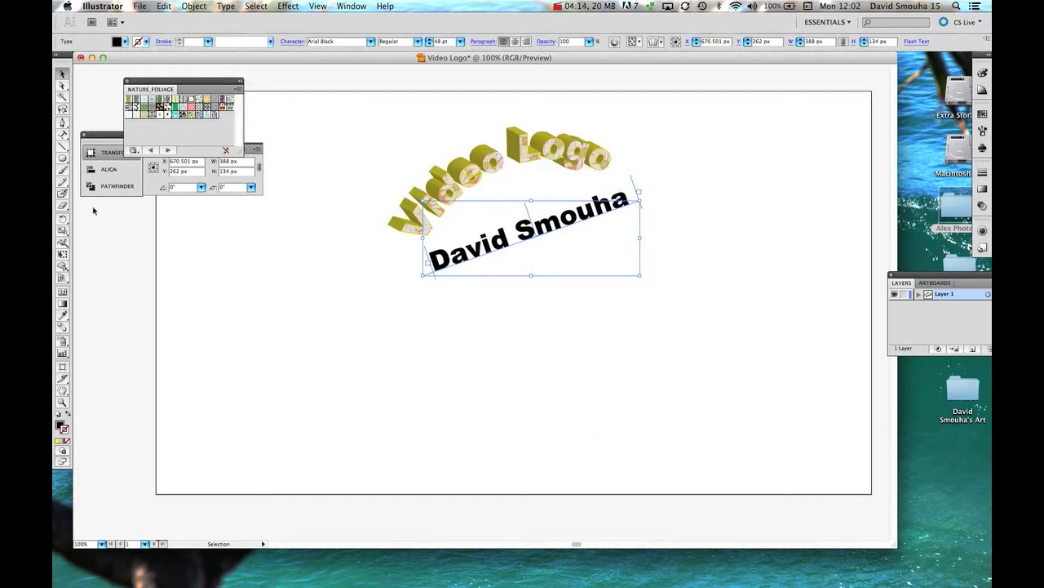
# Select the name text's characters and fill them with the Orange, Yellow, Purple swatch
pyautogui.click(62, 134)
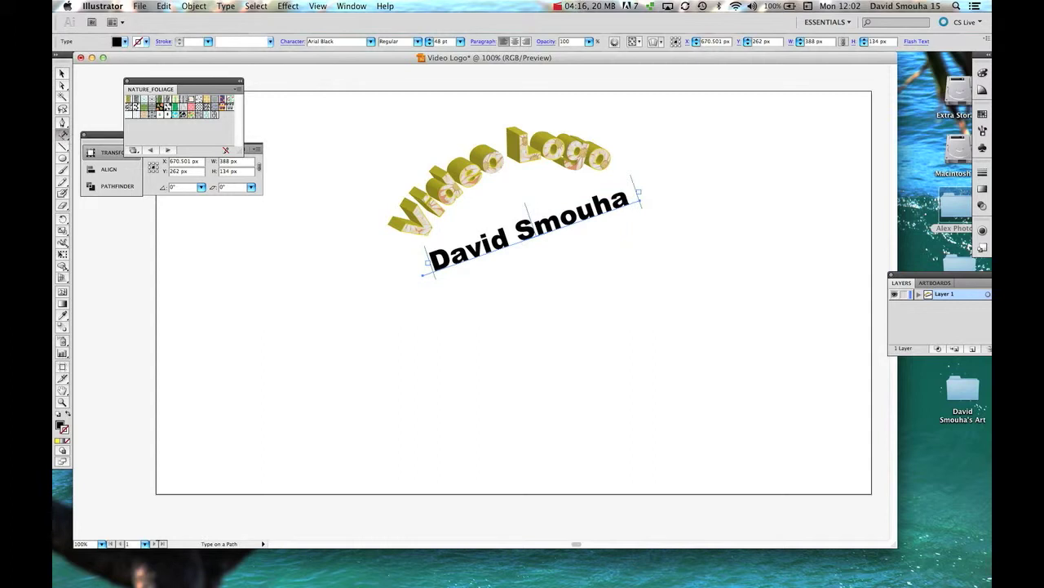
pyautogui.moveTo(638, 196); pyautogui.dragTo(425, 275)
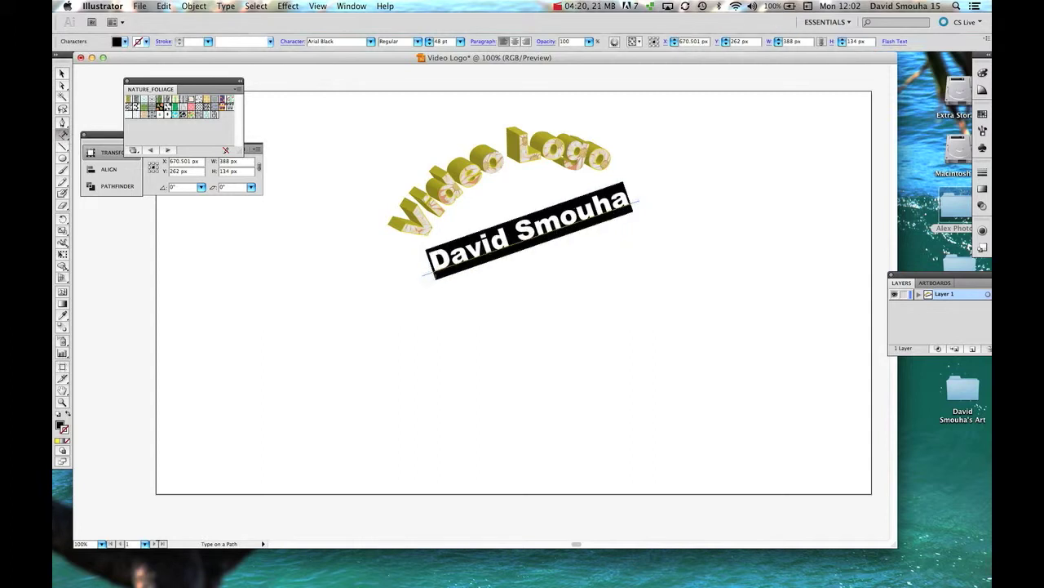
pyautogui.click(118, 41)
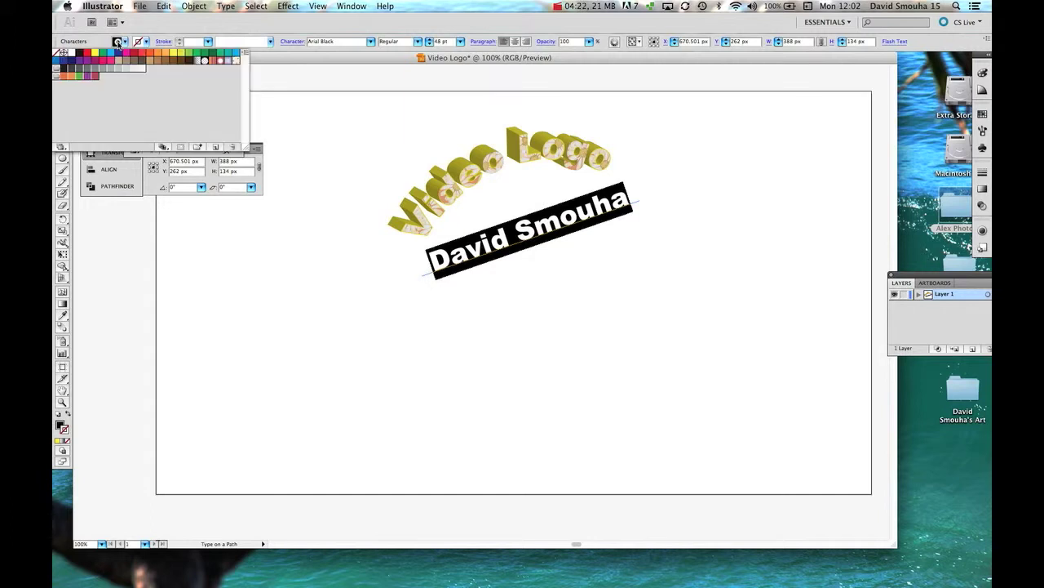
pyautogui.click(213, 61)
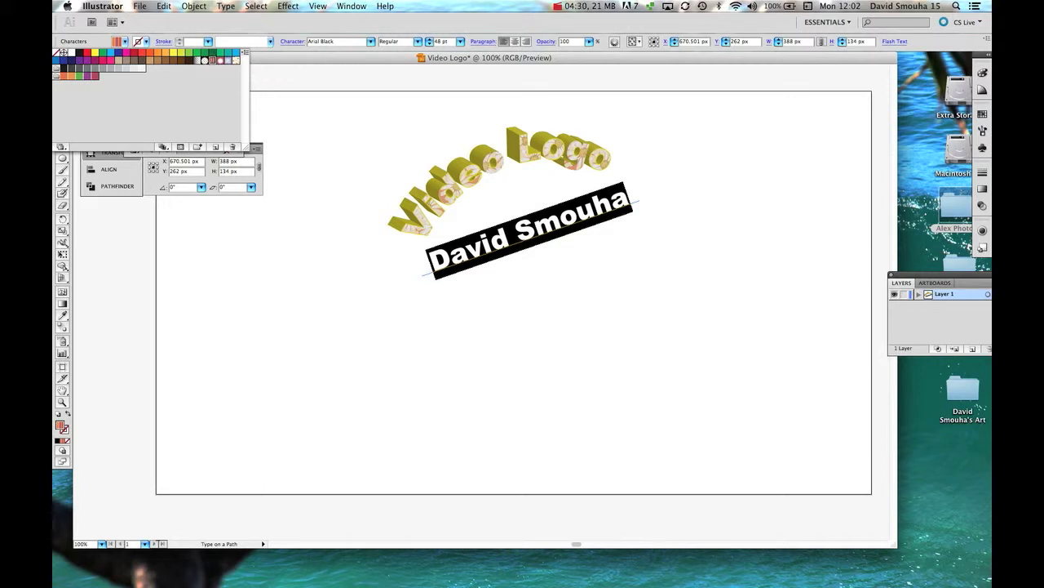
pyautogui.click(512, 242)
pyautogui.click(511, 241)
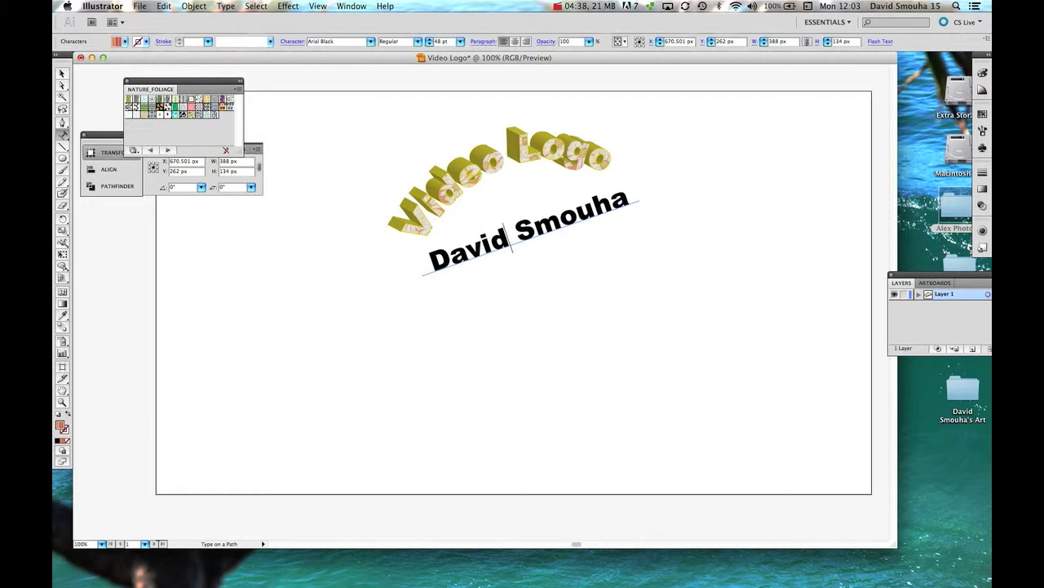
pyautogui.moveTo(633, 201); pyautogui.dragTo(400, 280)
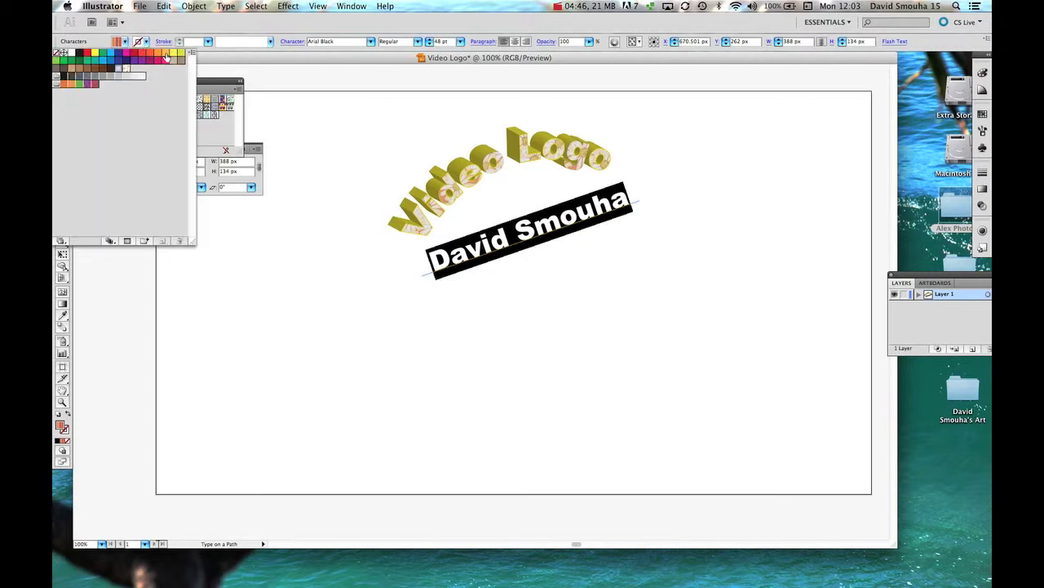
# Give the name text a 2 px orange C=0 M=35 Y=85 K=0 stroke
pyautogui.click(167, 56)
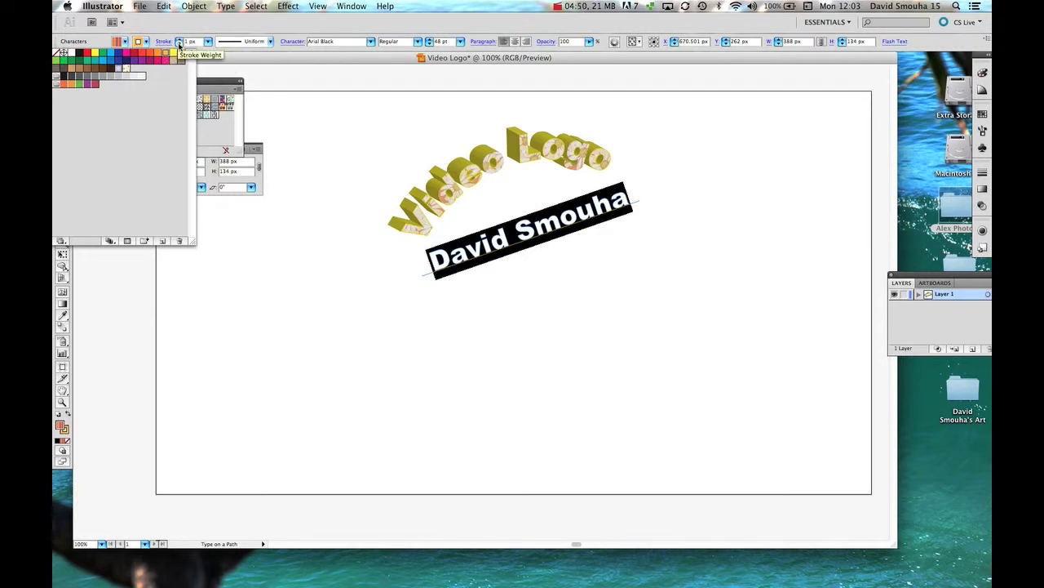
pyautogui.click(180, 41)
pyautogui.click(179, 41)
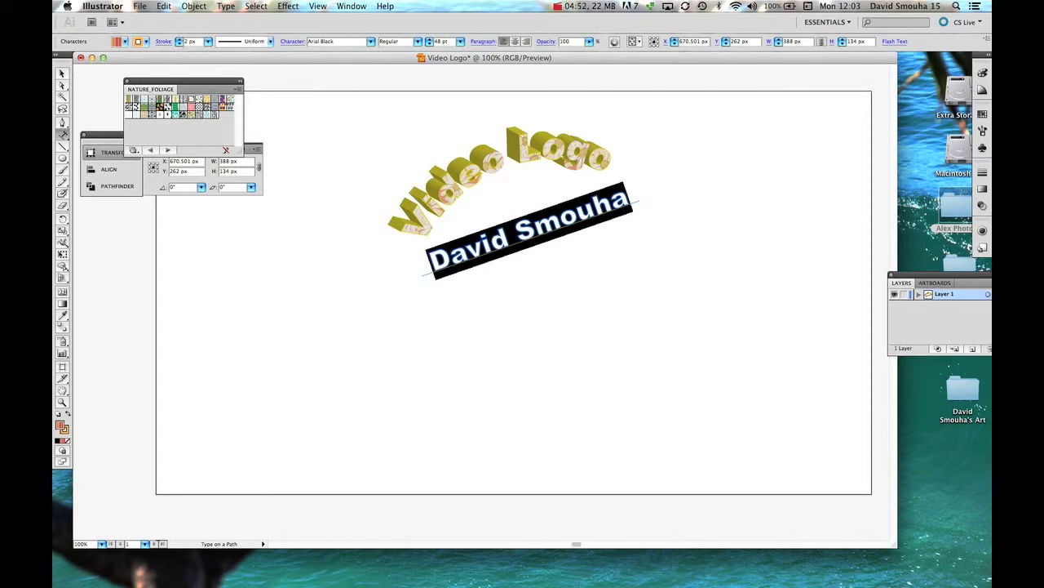
pyautogui.press('Escape')
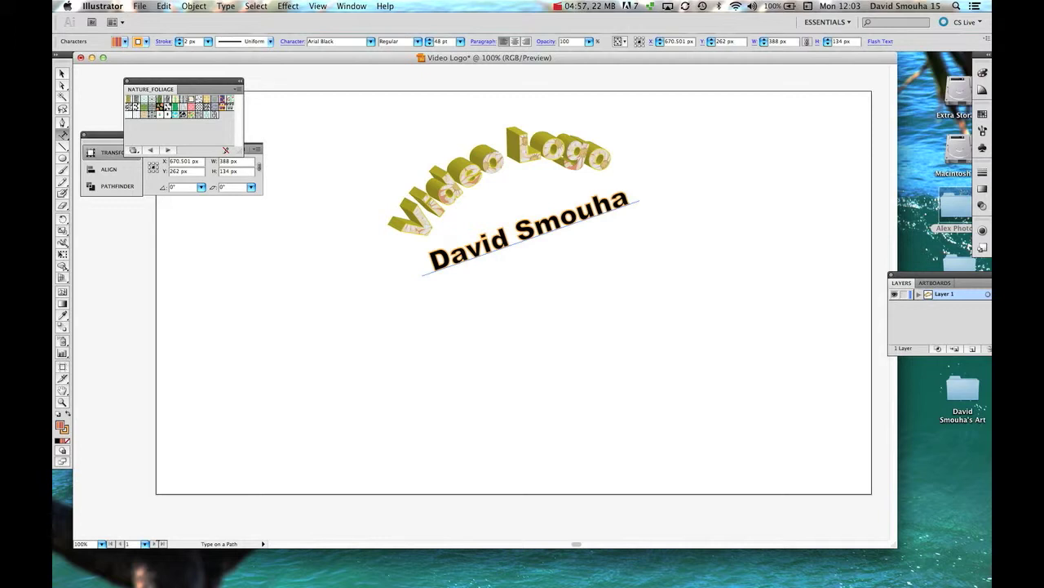
pyautogui.click(62, 73)
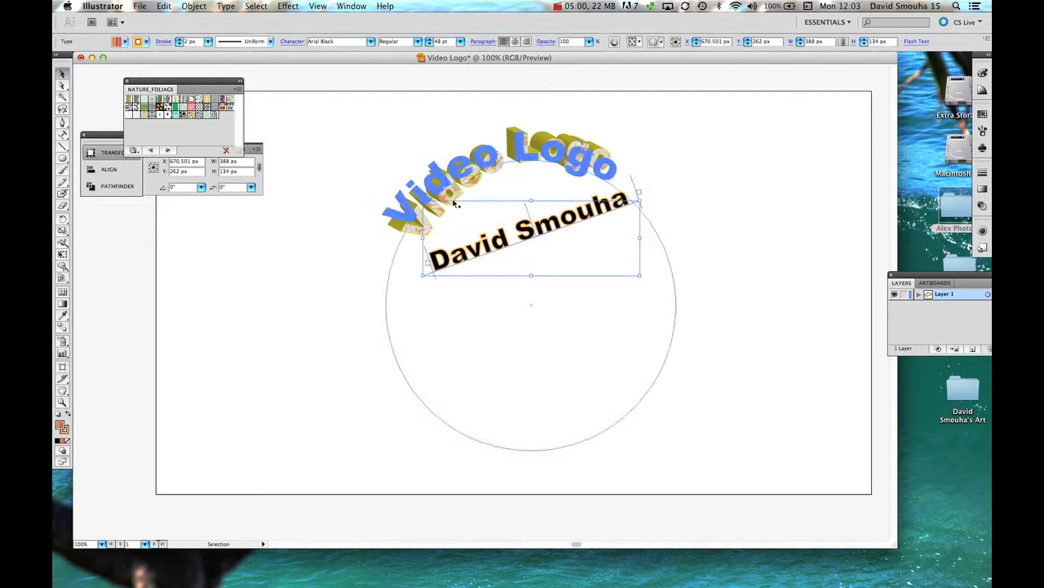
# Extrude the name text with 3D Extrude & Bevel at 30 pt depth
pyautogui.click(285, 7)
pyautogui.moveTo(310, 79)
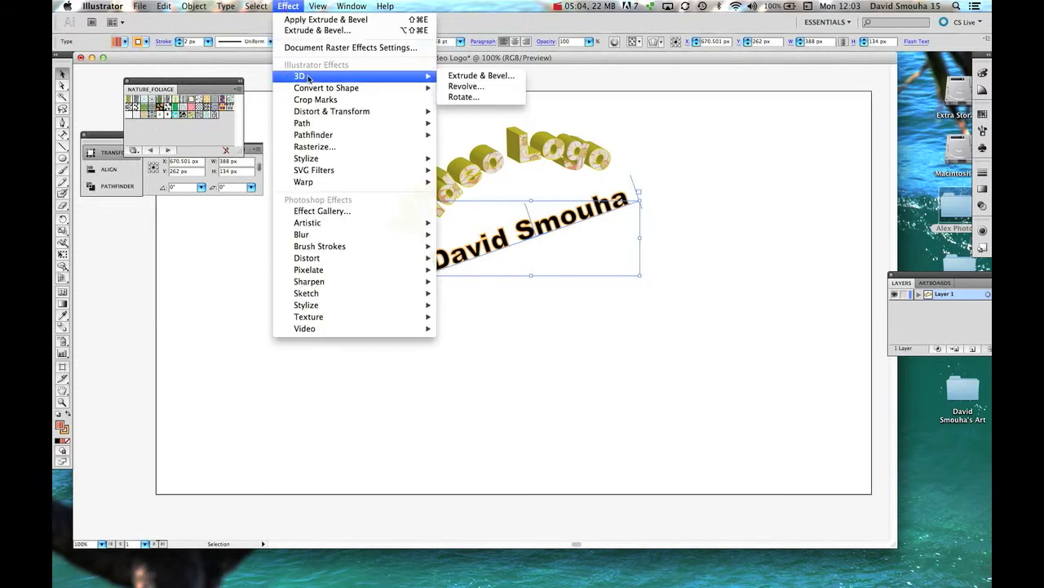
pyautogui.click(461, 76)
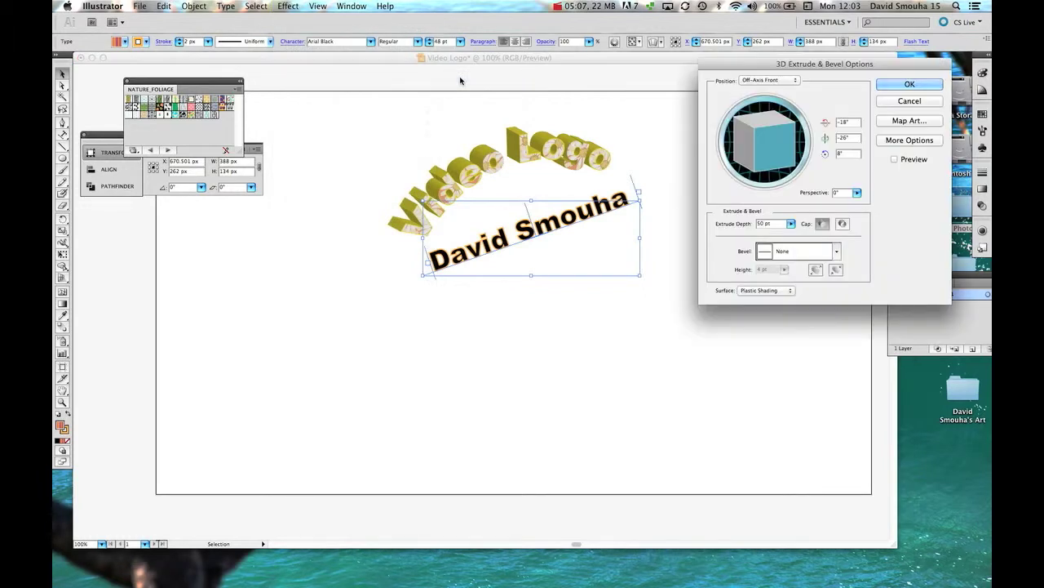
pyautogui.doubleClick(755, 224)
pyautogui.write('30')
pyautogui.click(895, 160)
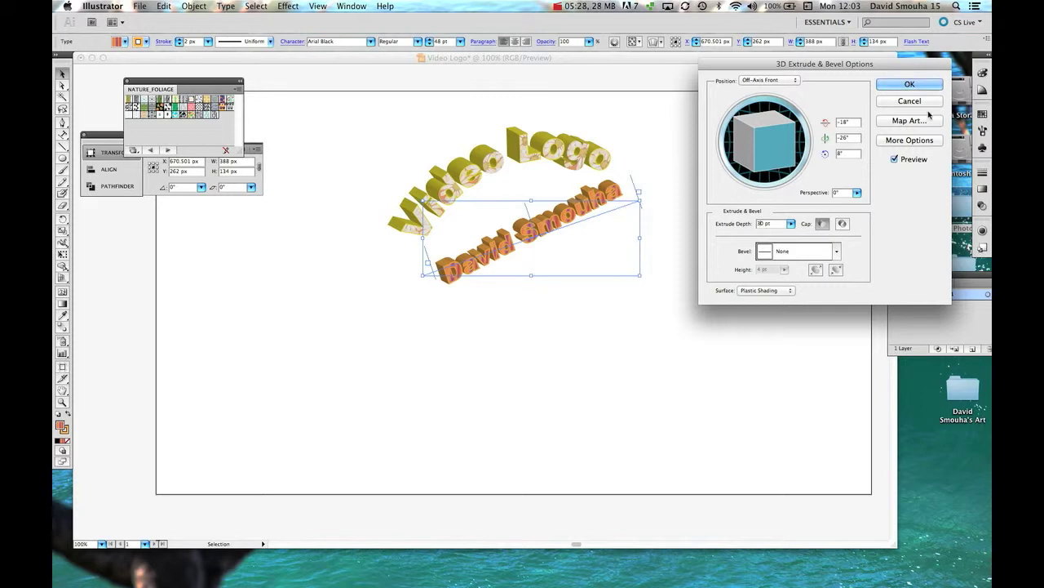
pyautogui.click(910, 84)
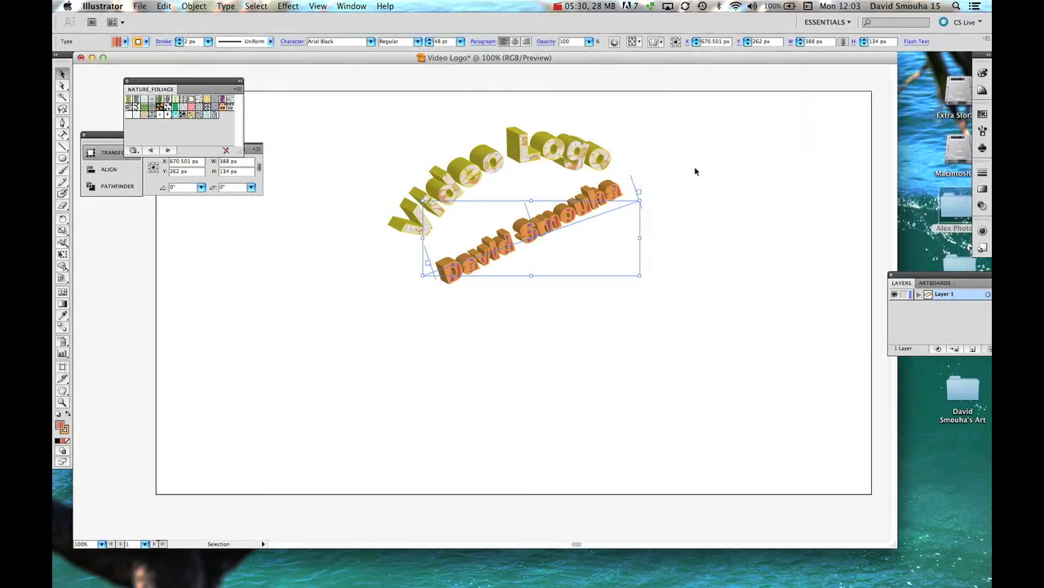
# Shrink the extruded name slightly and rotate it toward horizontal
pyautogui.moveTo(641, 194); pyautogui.dragTo(627, 213)
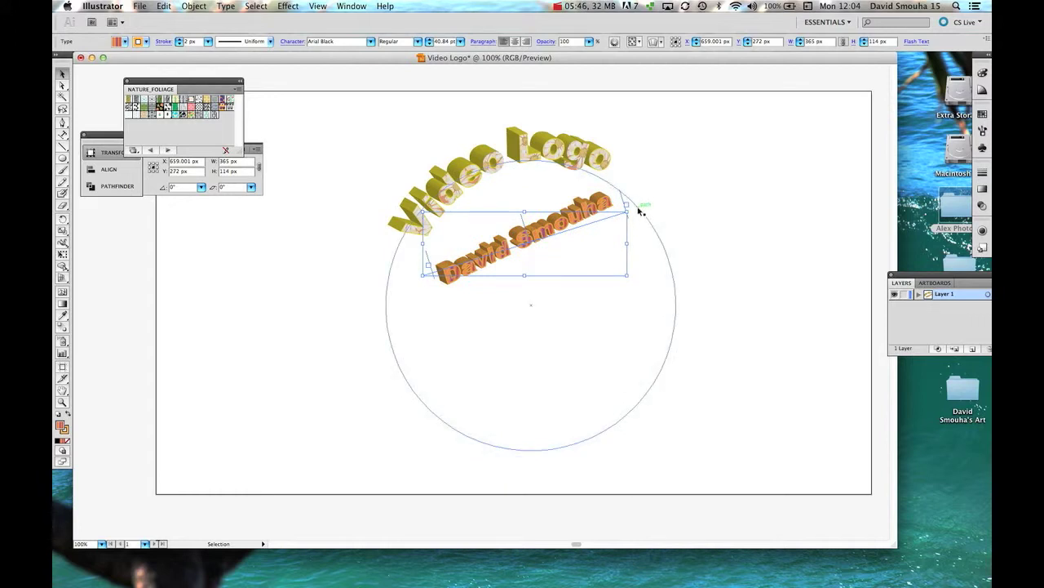
pyautogui.click(62, 219)
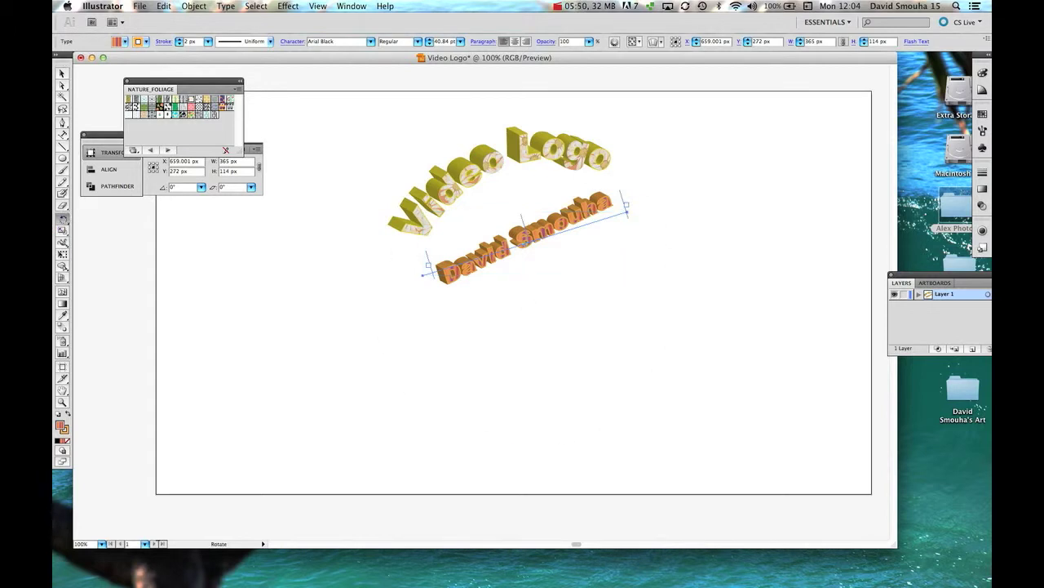
pyautogui.moveTo(626, 210); pyautogui.dragTo(627, 238)
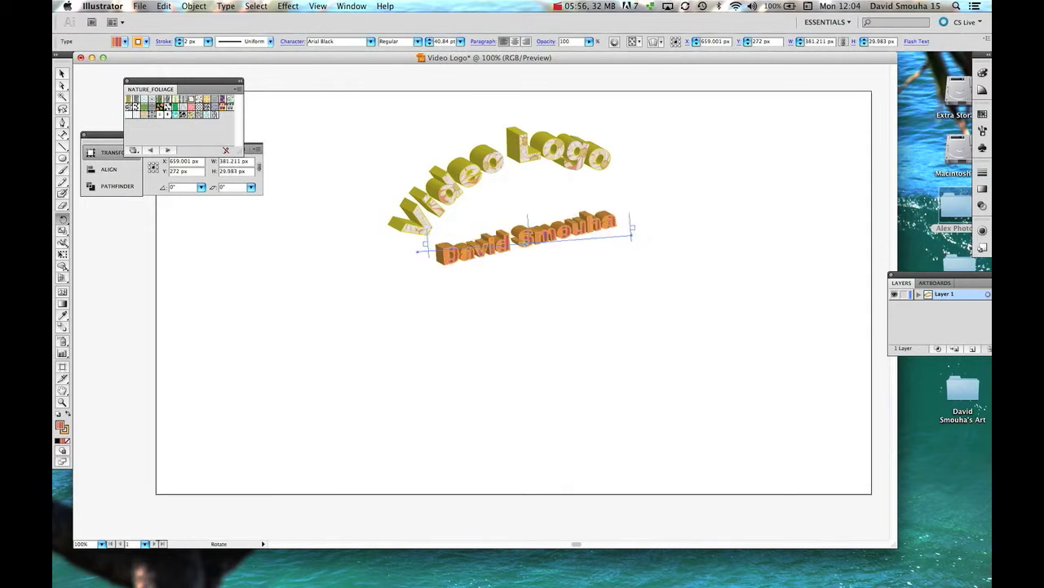
pyautogui.moveTo(633, 236); pyautogui.dragTo(633, 237)
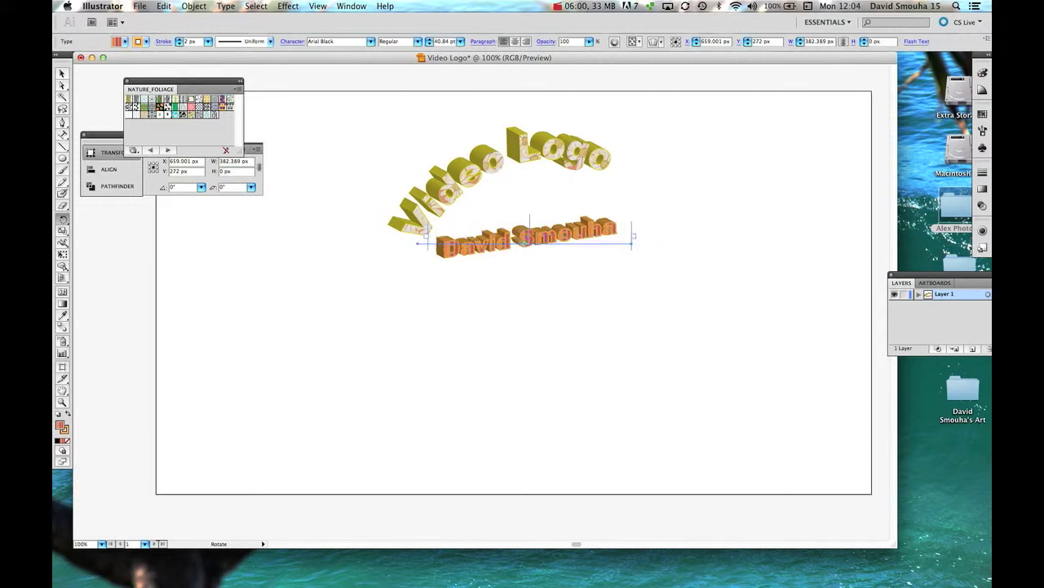
# Move the name up and right, just under the Video Logo arc, then deselect
pyautogui.click(63, 73)
pyautogui.moveTo(527, 255); pyautogui.dragTo(550, 212)
pyautogui.click(511, 320)
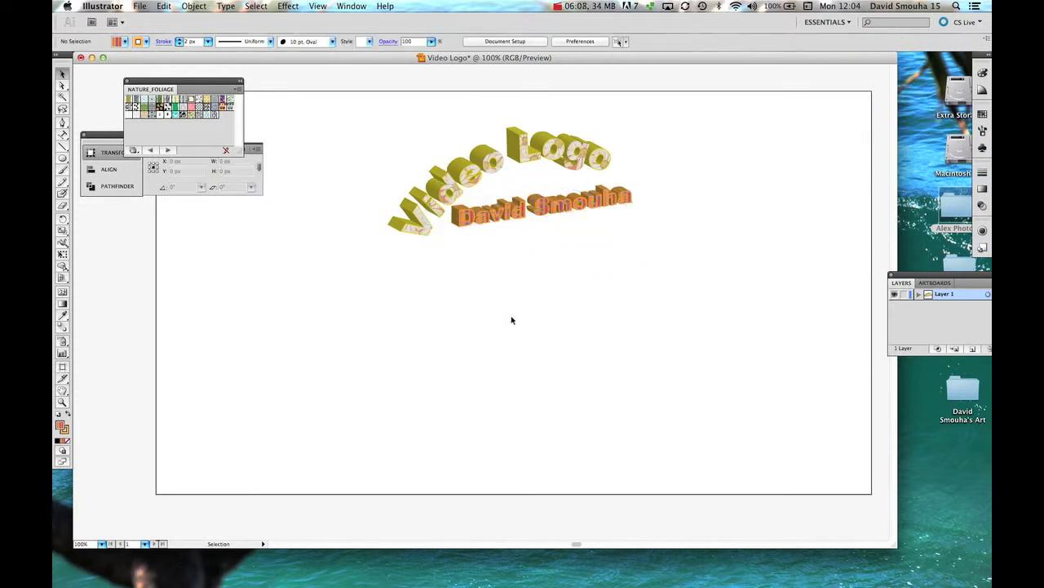
# Draw a wide daisy-pattern ellipse, about 481 × 223 px, and shift it up under the arc
pyautogui.click(62, 158)
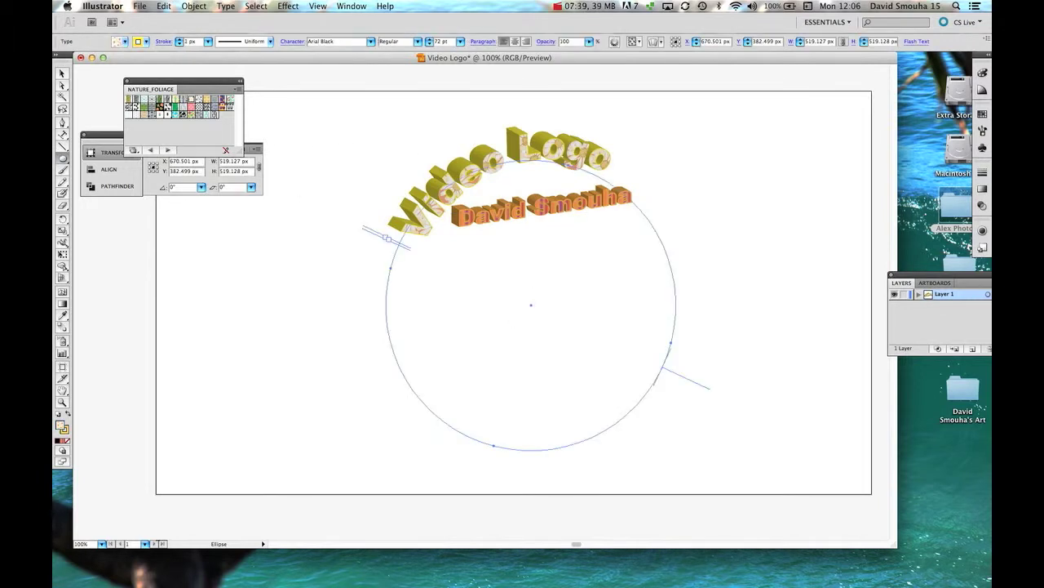
pyautogui.moveTo(353, 171); pyautogui.dragTo(623, 297)
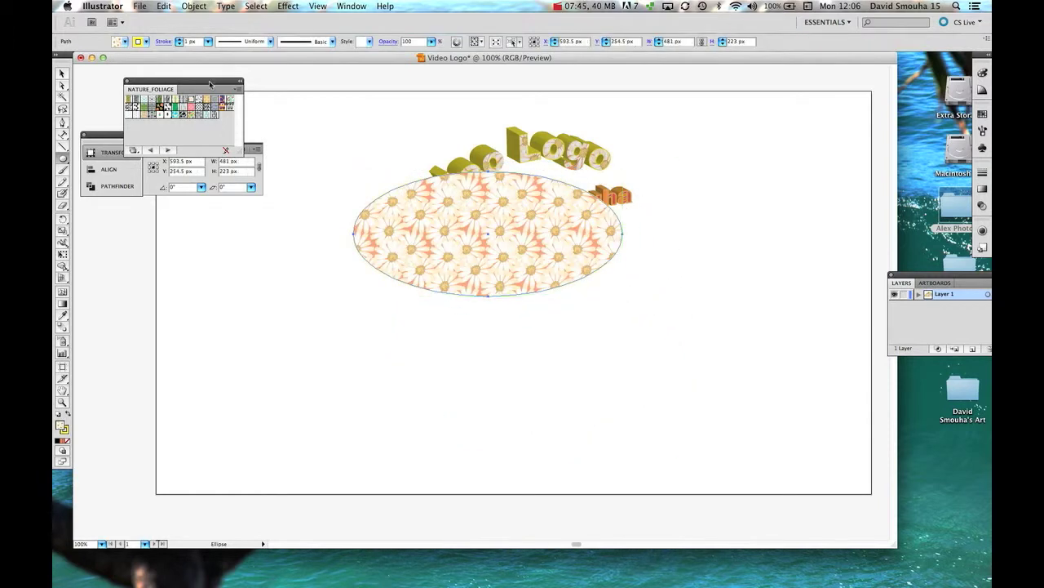
pyautogui.press('v')
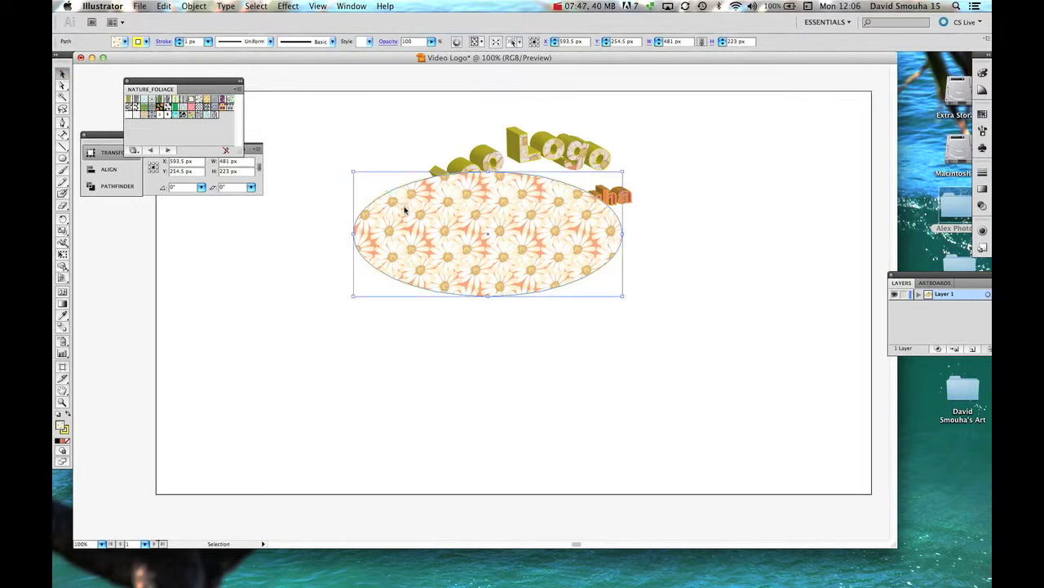
pyautogui.moveTo(401, 213); pyautogui.dragTo(454, 195)
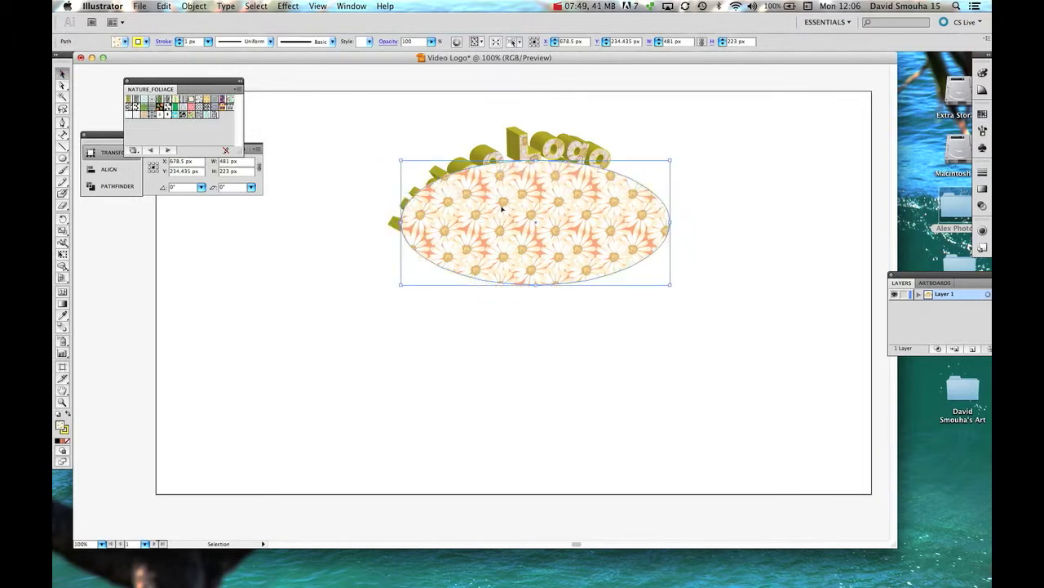
# Expand Layer 1 and split the Artboards and Layers lists into separate stacked panels
pyautogui.click(919, 294)
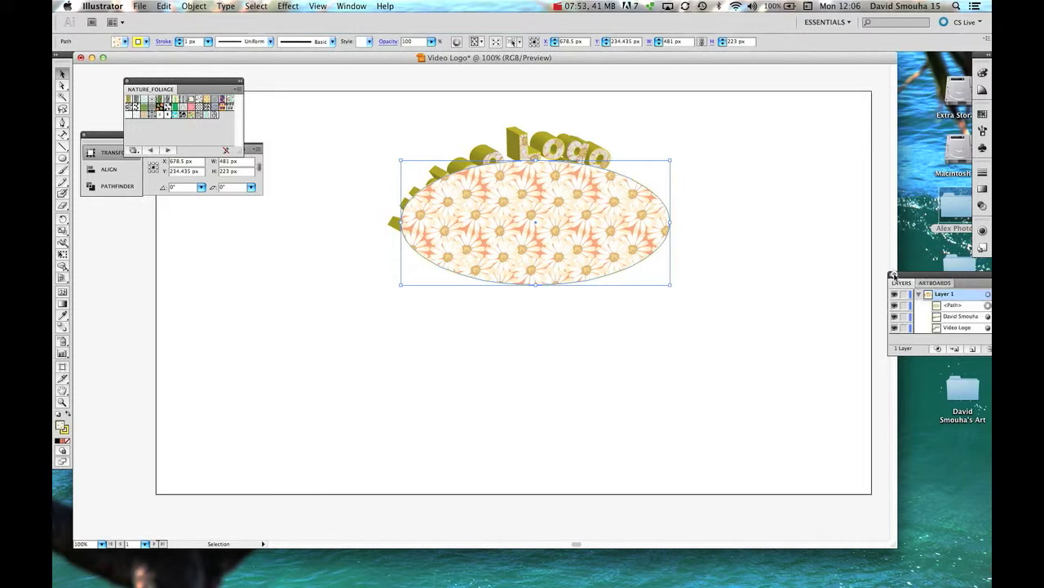
pyautogui.moveTo(934, 282); pyautogui.dragTo(794, 243)
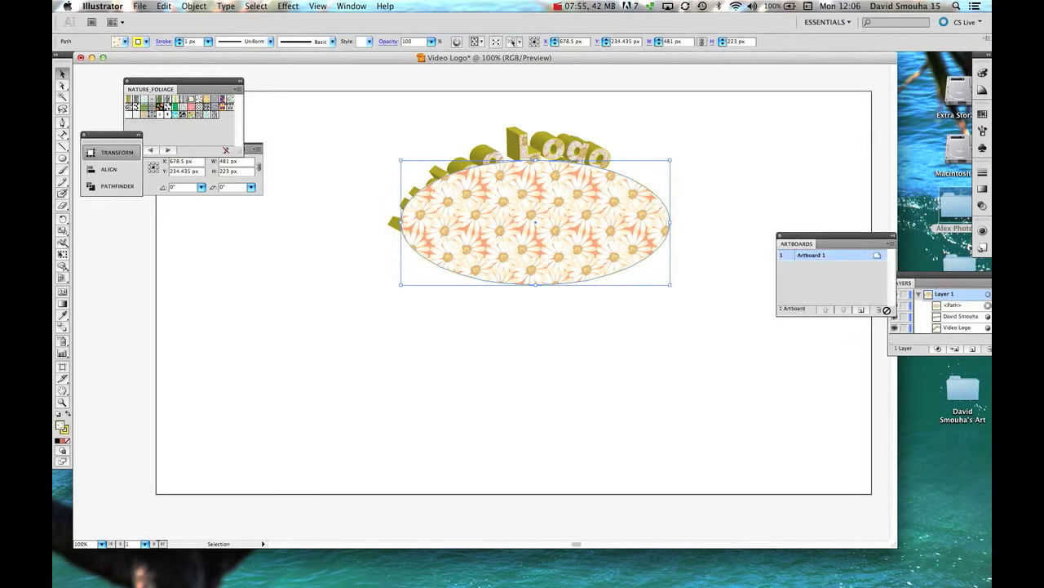
pyautogui.moveTo(939, 285); pyautogui.dragTo(835, 329)
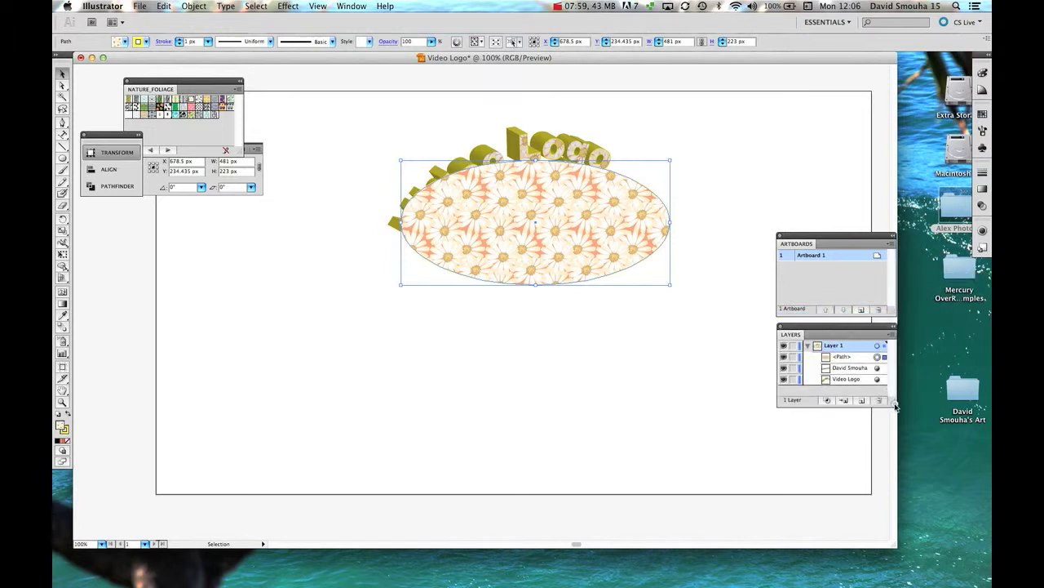
# Enlarge the Layers list and move the ellipse's <Path> below Video Logo
pyautogui.moveTo(895, 406); pyautogui.dragTo(895, 472)
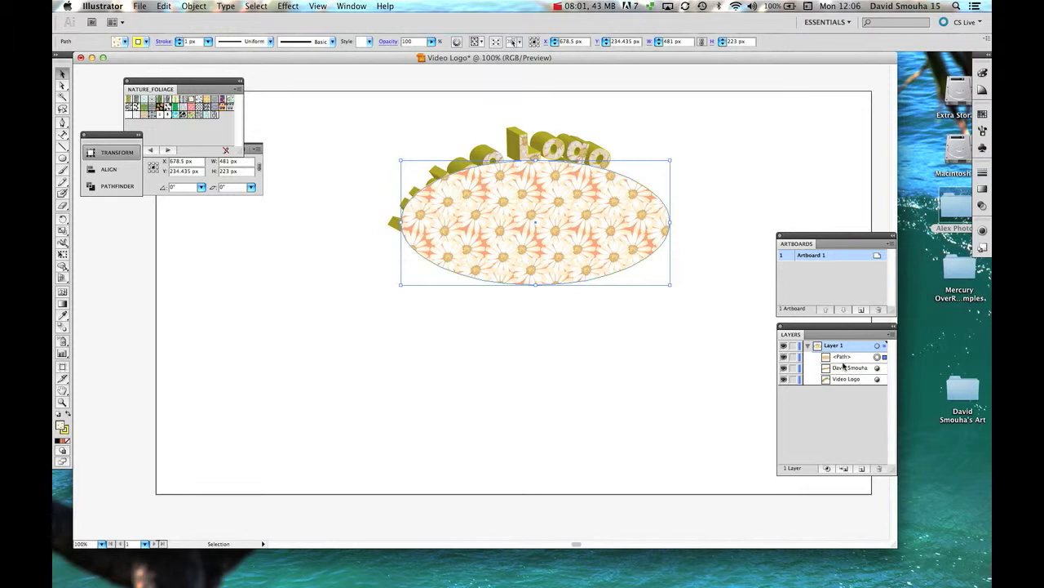
pyautogui.click(843, 359)
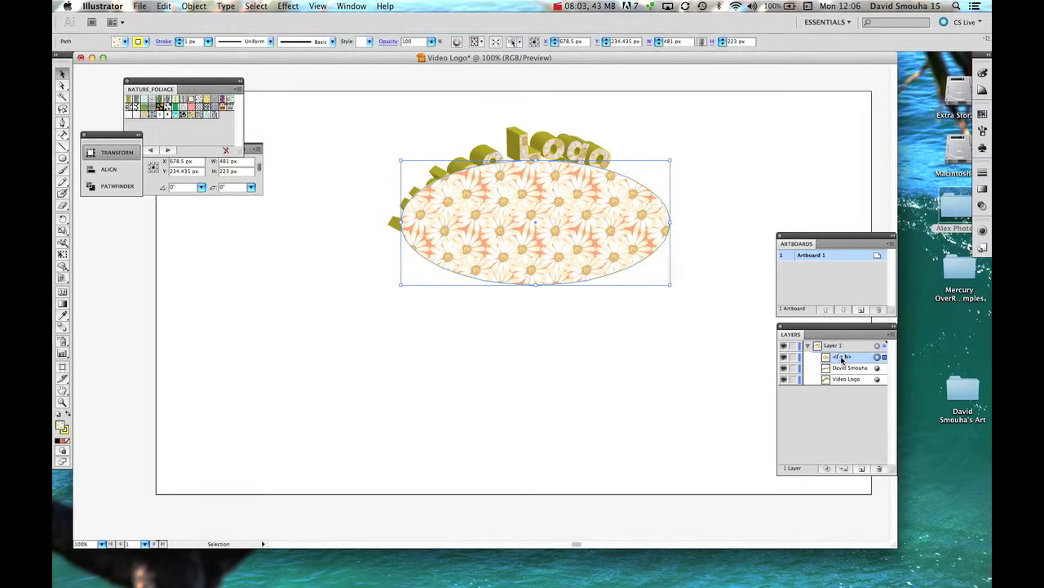
pyautogui.moveTo(843, 359); pyautogui.dragTo(843, 387)
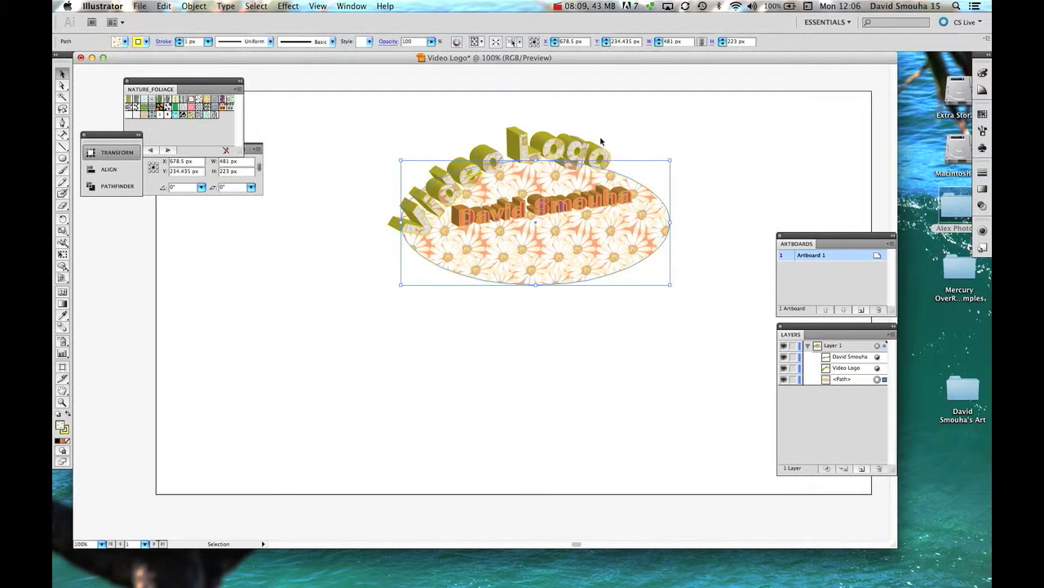
# Preview a Stylize drop shadow on the ellipse: Multiply, 75% opacity, 7 px offsets, 5 px blur
pyautogui.click(857, 369)
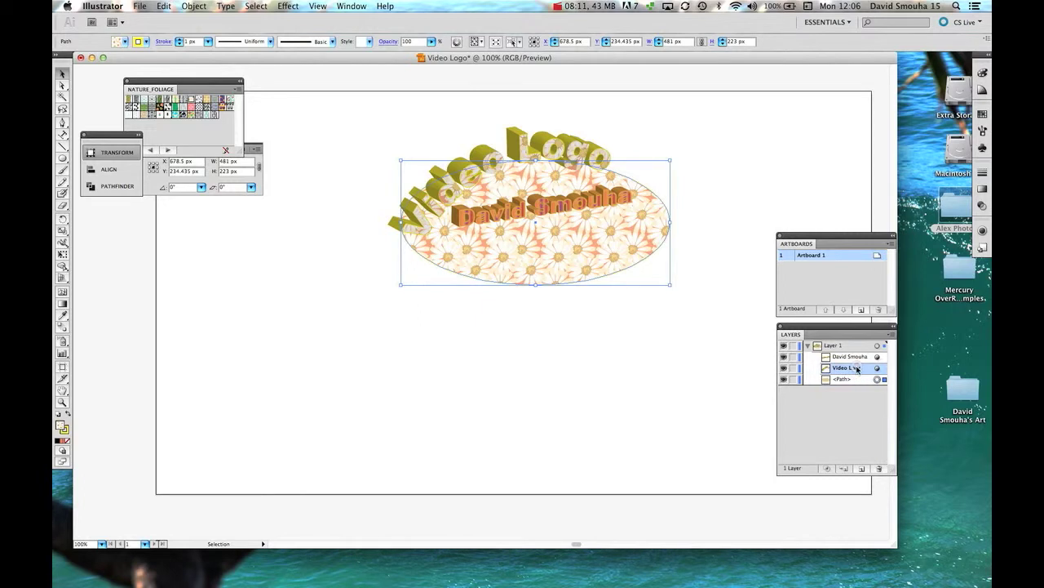
pyautogui.click(258, 7)
pyautogui.moveTo(288, 5)
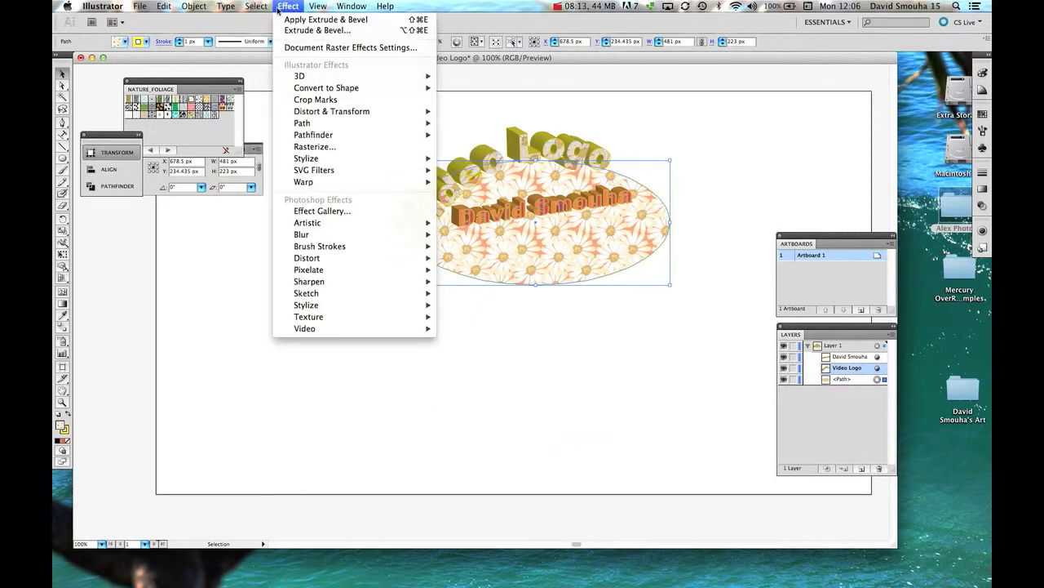
pyautogui.moveTo(310, 159)
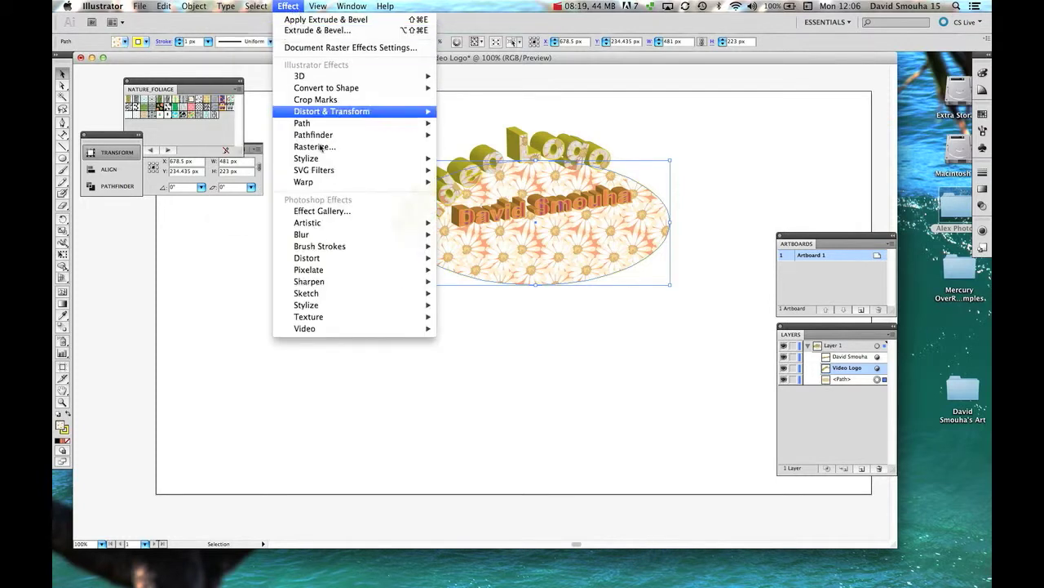
pyautogui.click(459, 159)
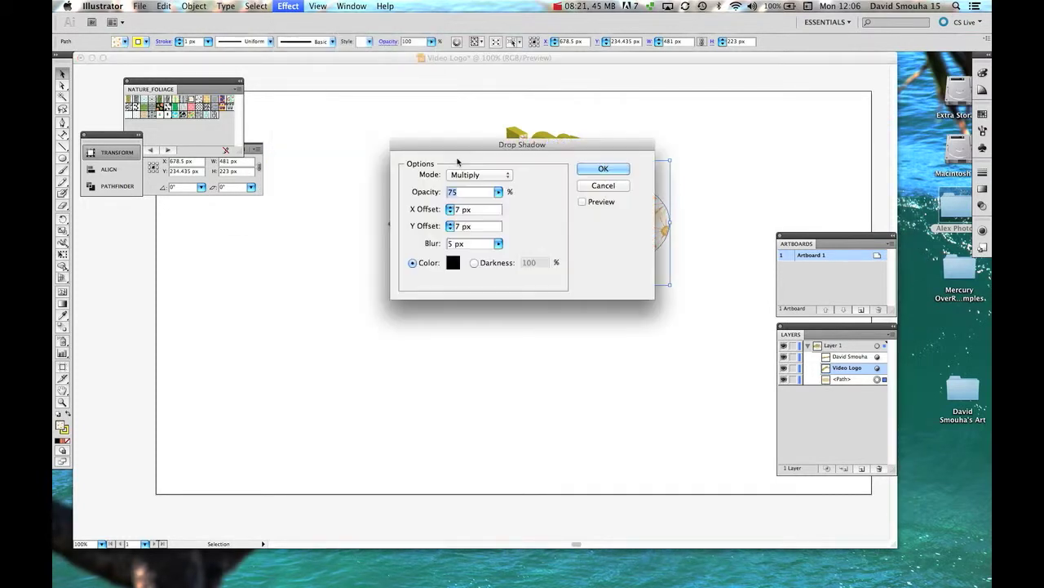
pyautogui.click(582, 202)
pyautogui.moveTo(612, 146); pyautogui.dragTo(594, 366)
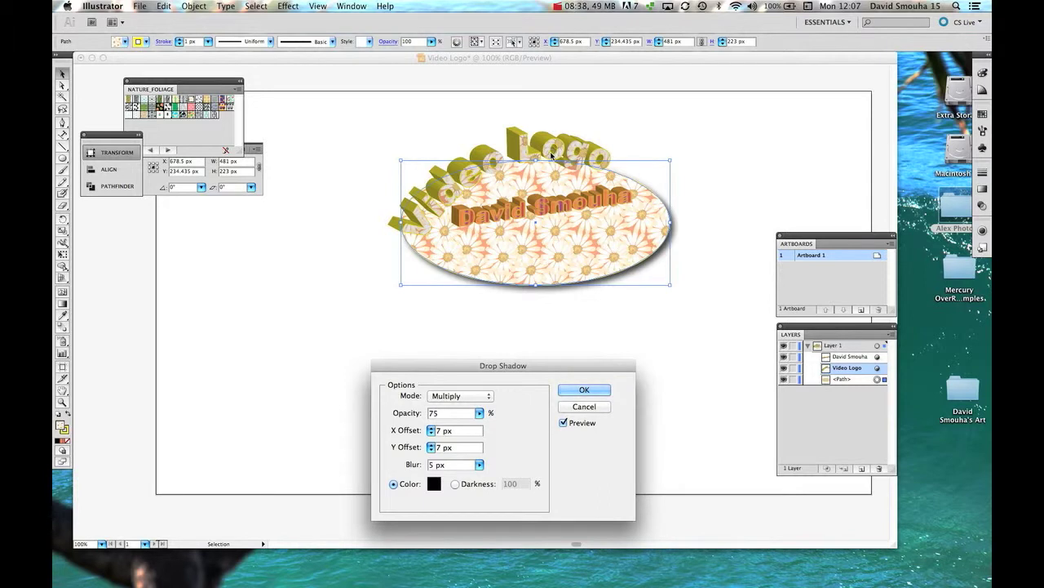
# Confirm the ellipse's drop shadow, then apply the same drop shadow to the Video Logo arc text
pyautogui.click(577, 393)
pyautogui.click(557, 145)
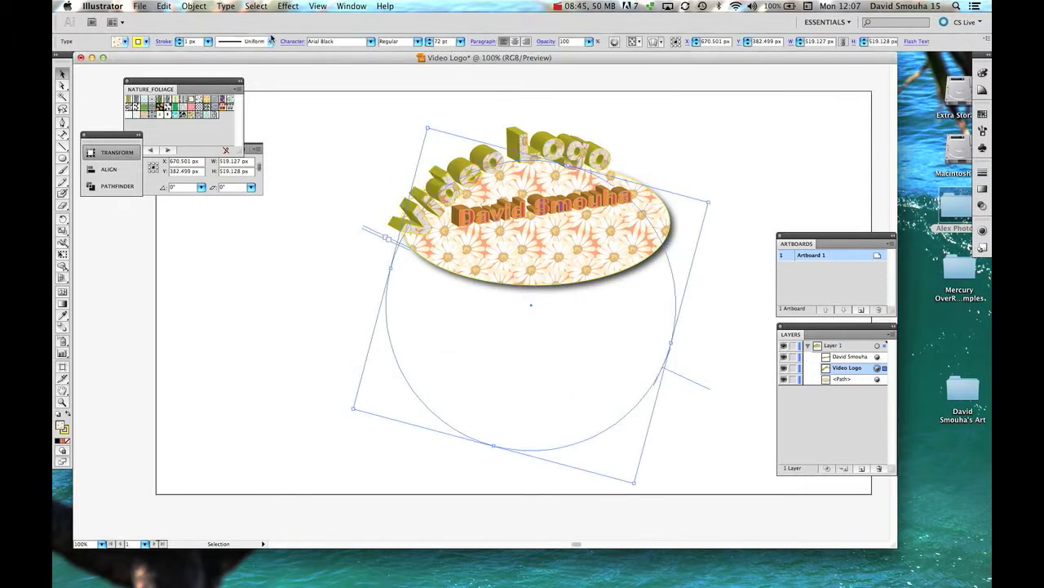
pyautogui.click(289, 6)
pyautogui.moveTo(329, 157)
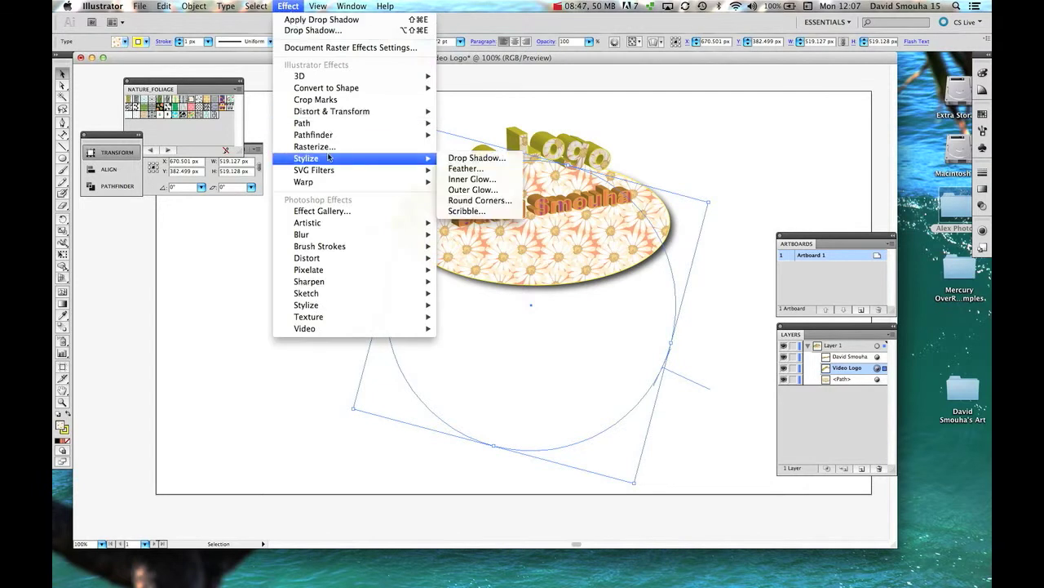
pyautogui.click(462, 157)
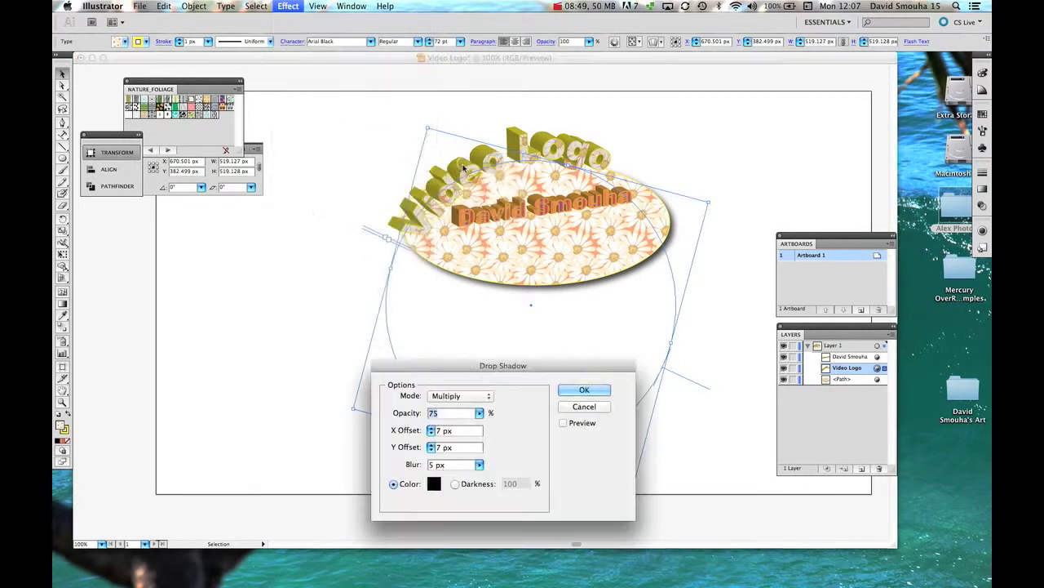
pyautogui.click(563, 423)
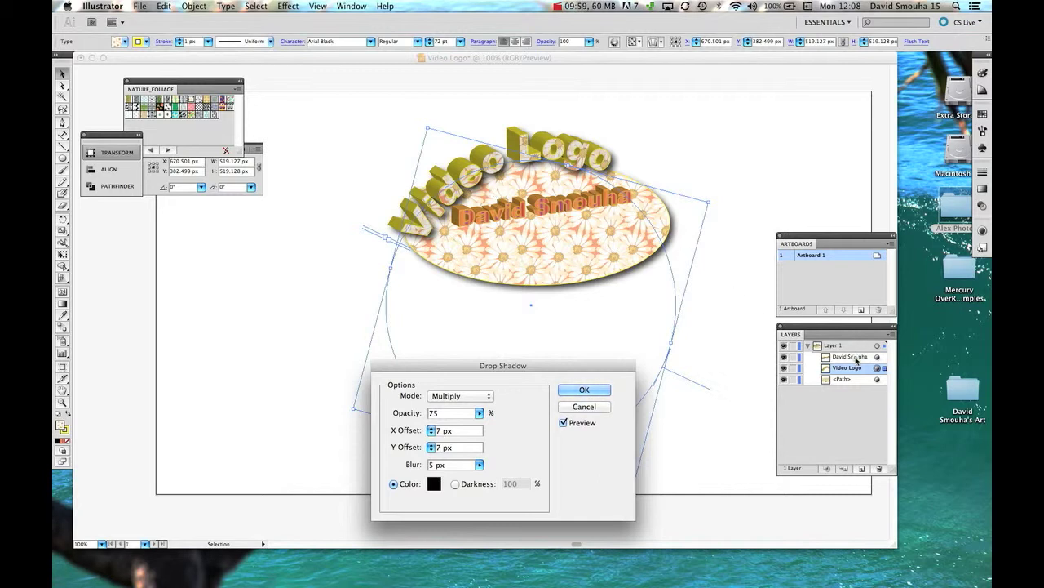
pyautogui.click(596, 391)
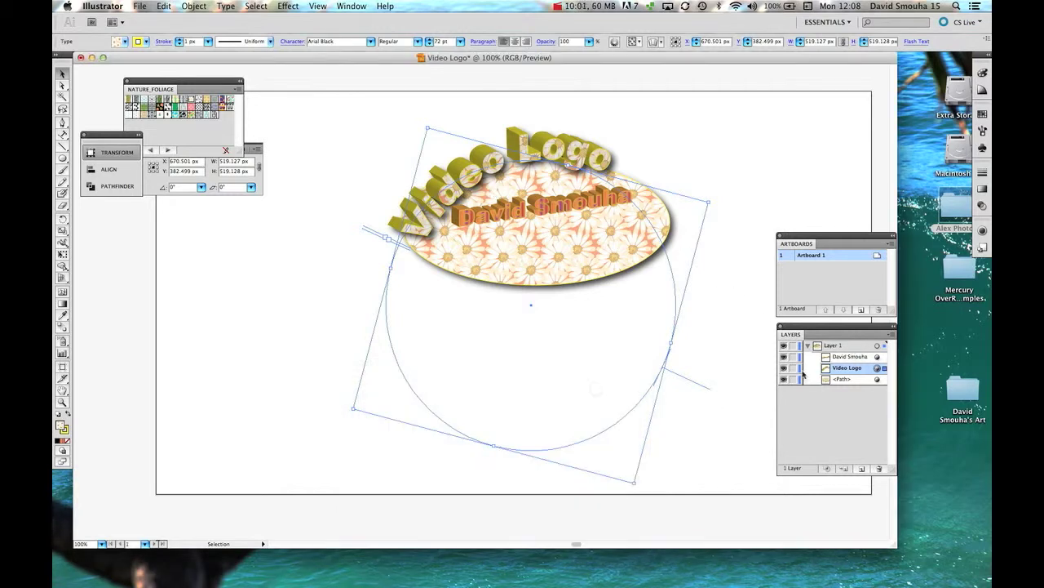
# Select the name text's path and nudge it down-right to about X 709, Y 226 px
pyautogui.click(842, 356)
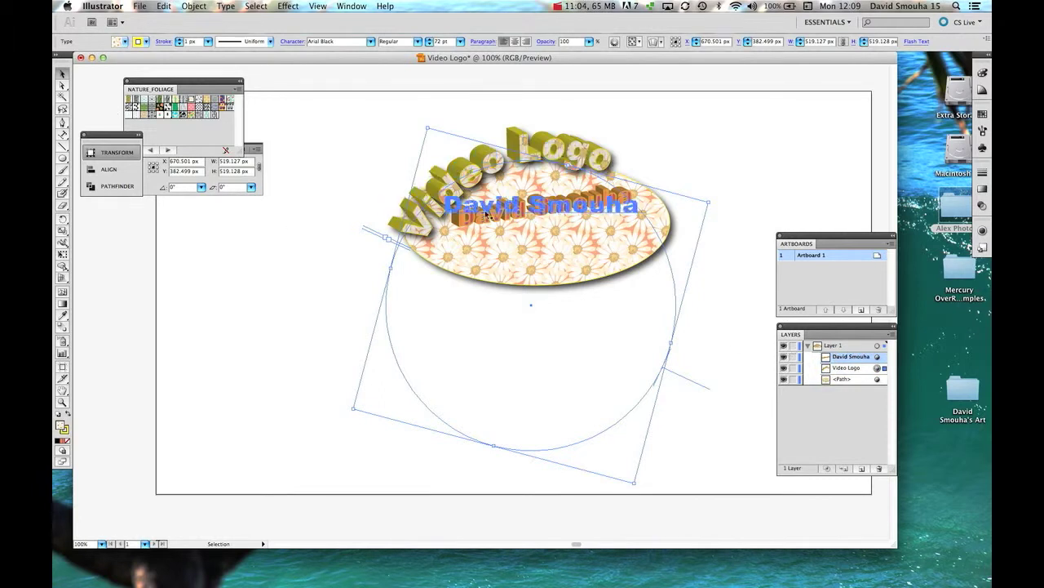
pyautogui.click(504, 216)
pyautogui.click(503, 216)
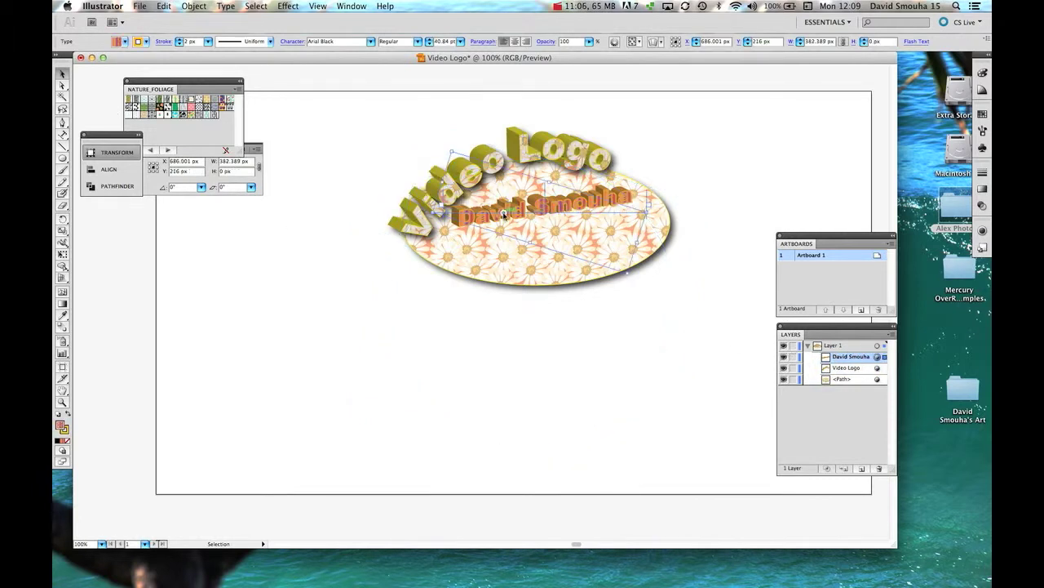
pyautogui.moveTo(503, 214)
pyautogui.mouseDown()
pyautogui.moveTo(504, 233)
pyautogui.moveTo(517, 221)
pyautogui.mouseUp()
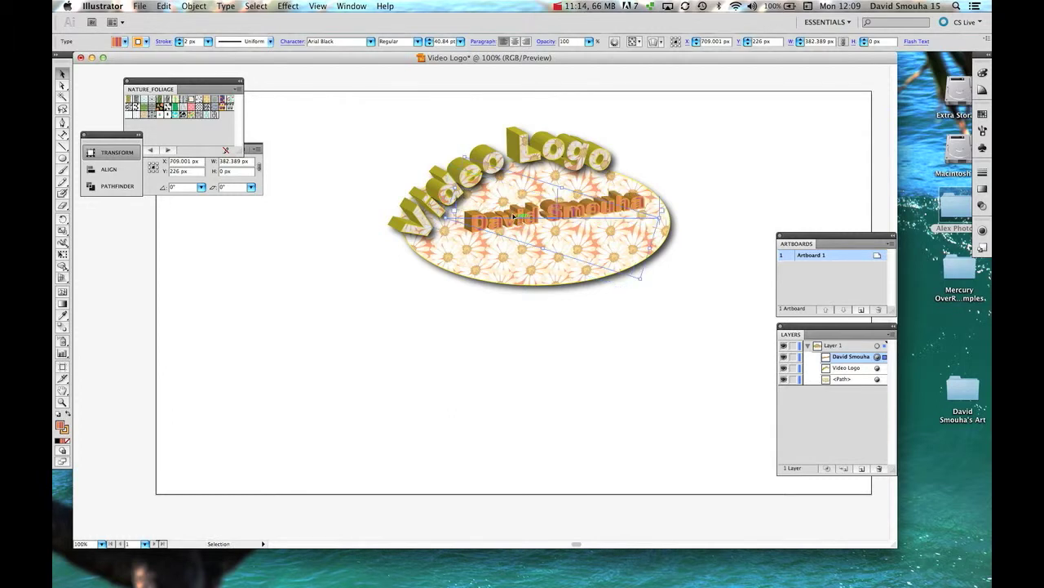
# Apply the same black Multiply drop shadow to the name text
pyautogui.click(295, 7)
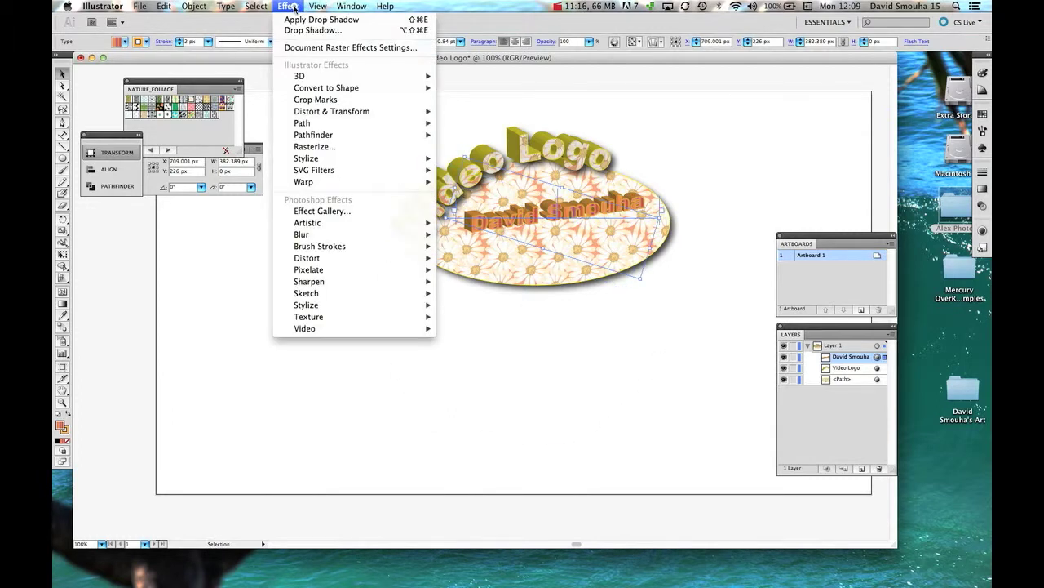
pyautogui.moveTo(311, 159)
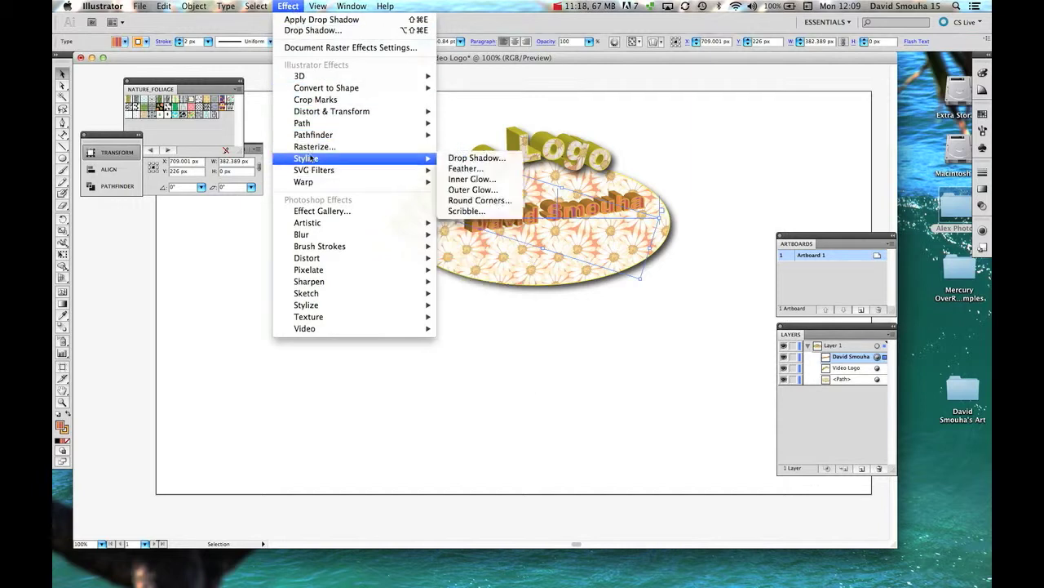
pyautogui.click(477, 159)
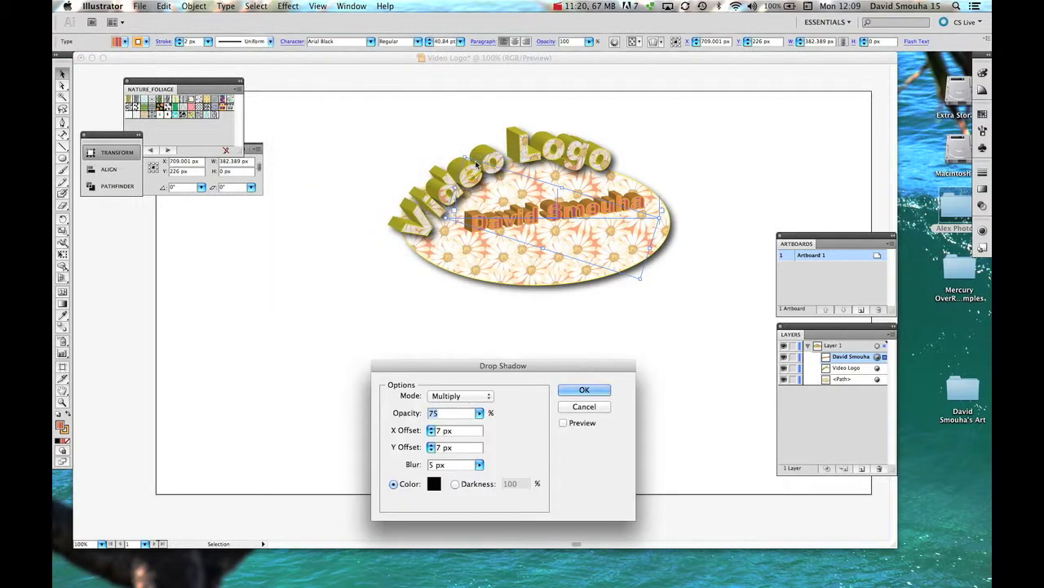
pyautogui.click(579, 390)
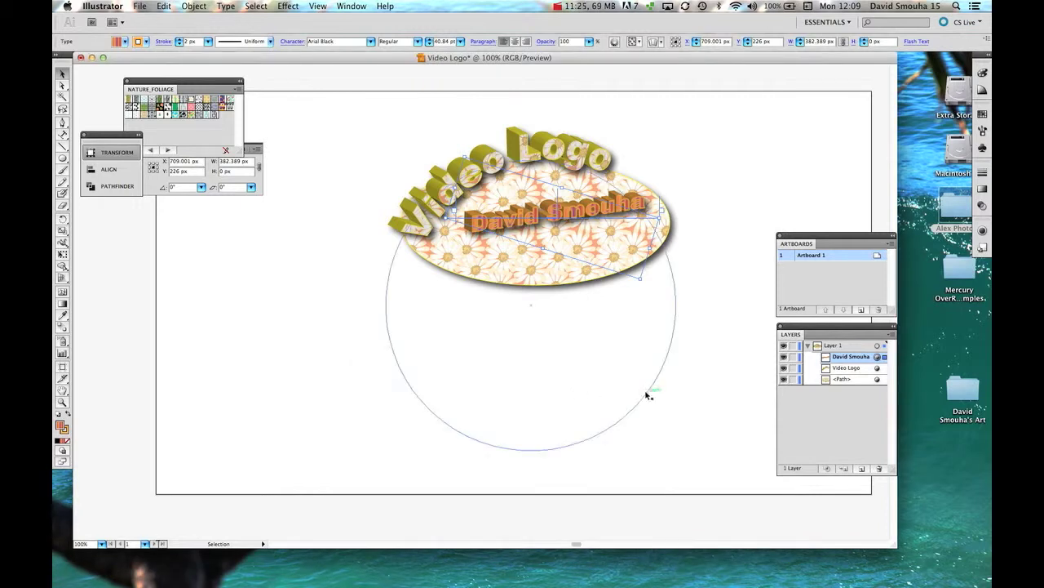
# Bring up the context menu on the text to check its quick edit options
pyautogui.rightClick(645, 393)
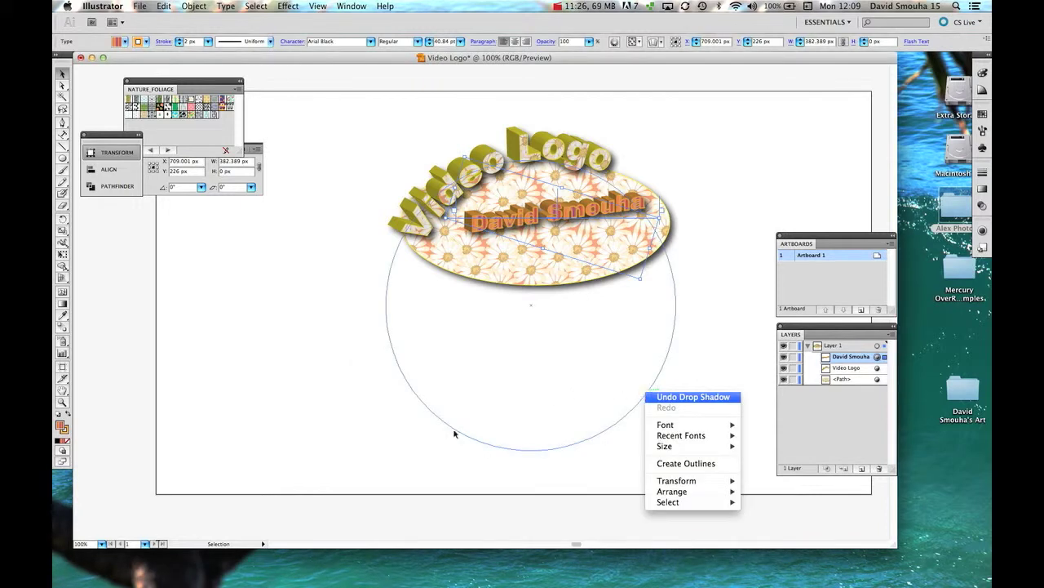